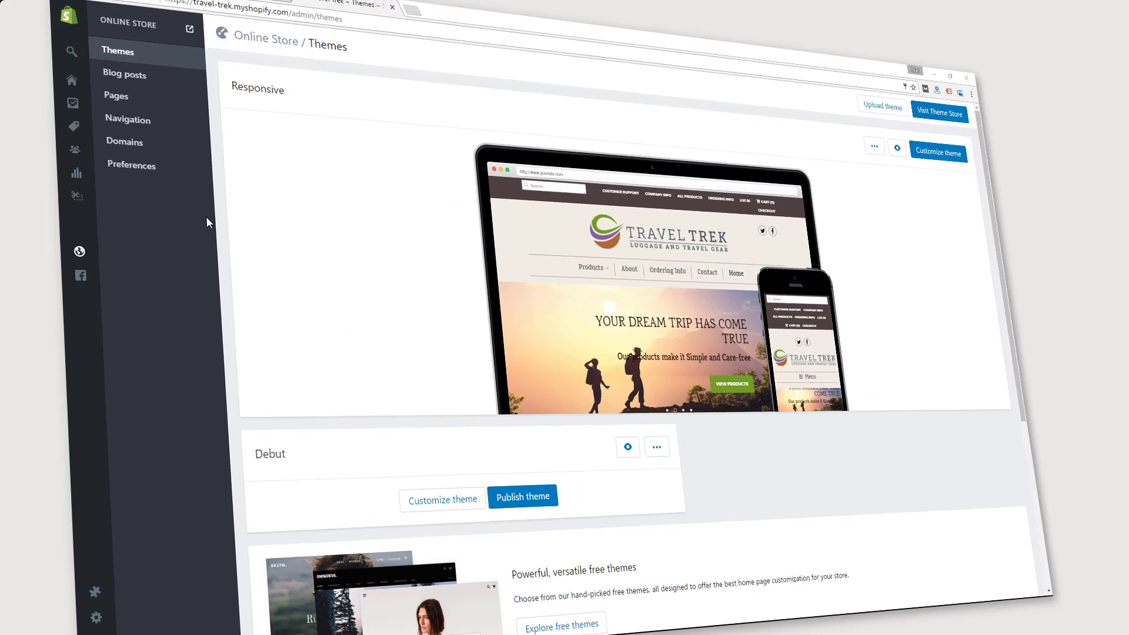
Open the Responsive theme for customization and look at the Slideshow section's settings
{"action": "mouse_move", "coordinate": [651, 299]}
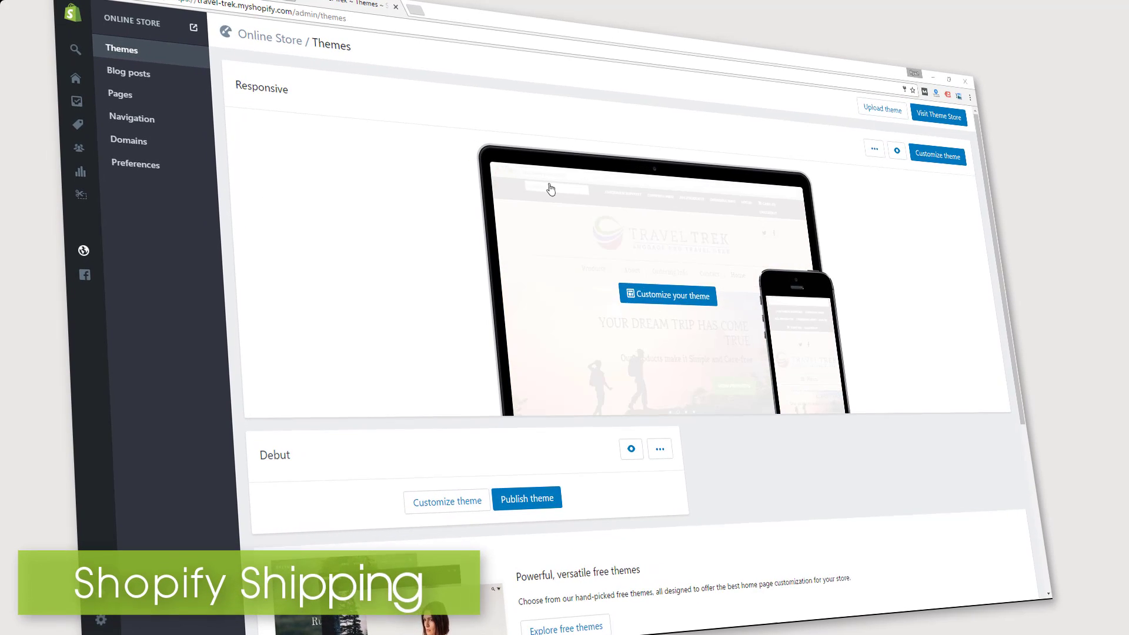
{"action": "left_click", "coordinate": [654, 301]}
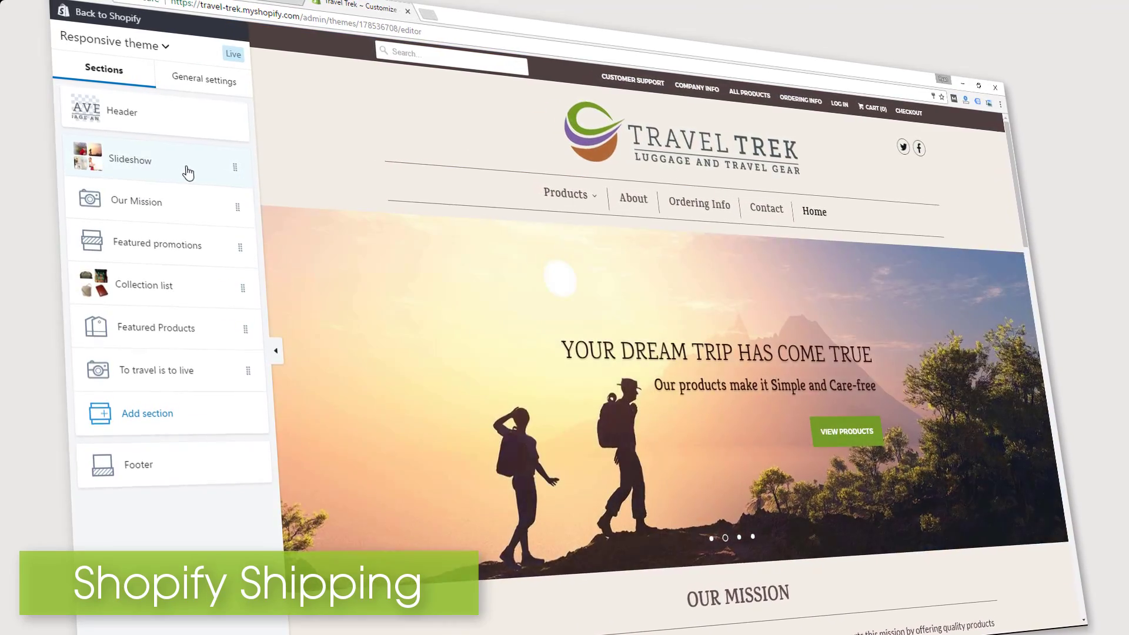
{"action": "left_click", "coordinate": [188, 172]}
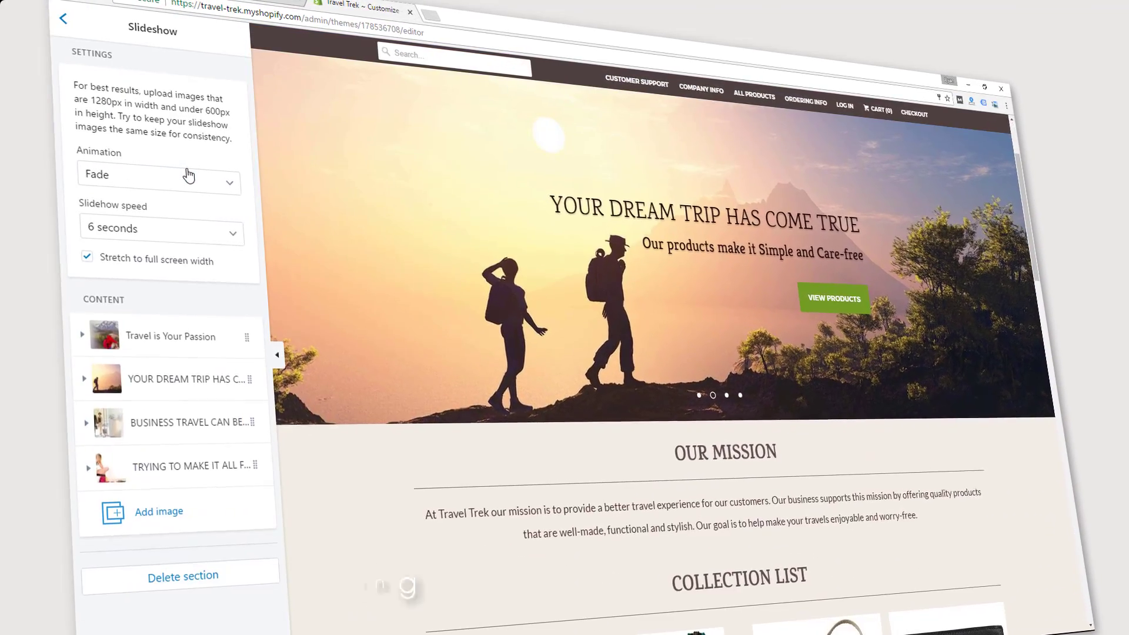
{"action": "left_click", "coordinate": [64, 24]}
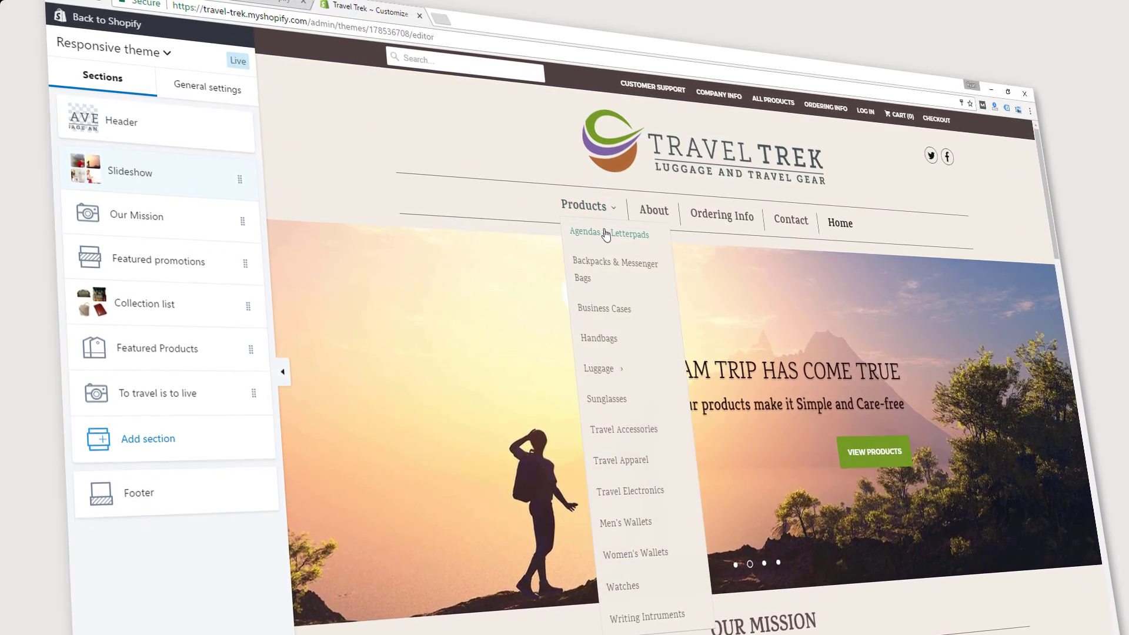
Preview the store's Agendas & Letterpads, About and Business Cases pages
{"action": "left_click", "coordinate": [607, 234]}
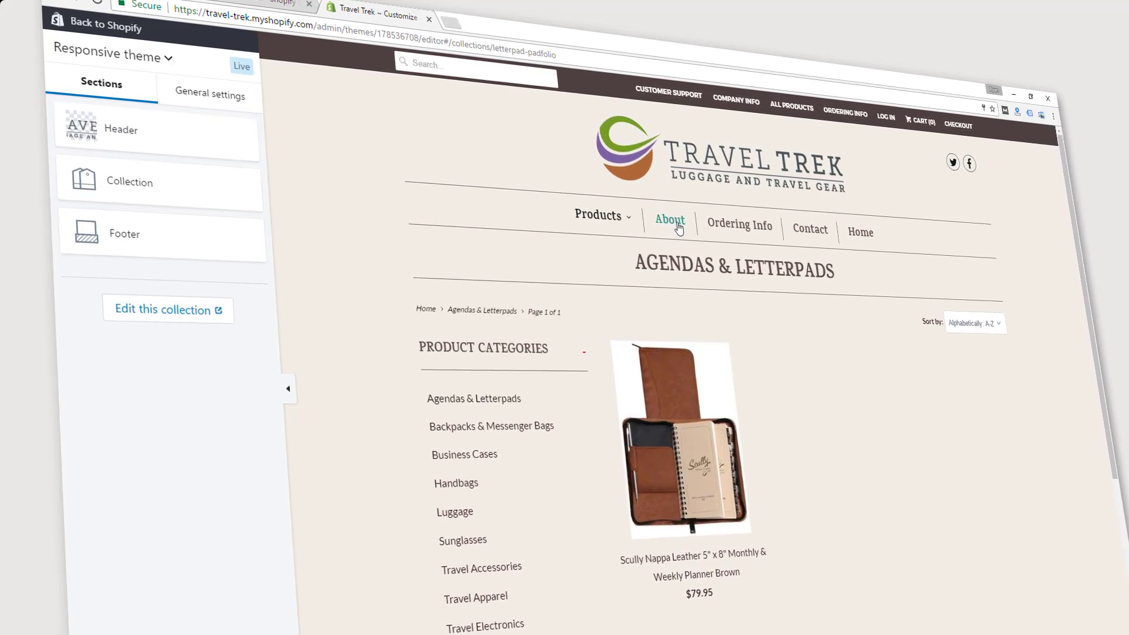
{"action": "left_click", "coordinate": [652, 222]}
{"action": "mouse_move", "coordinate": [611, 220]}
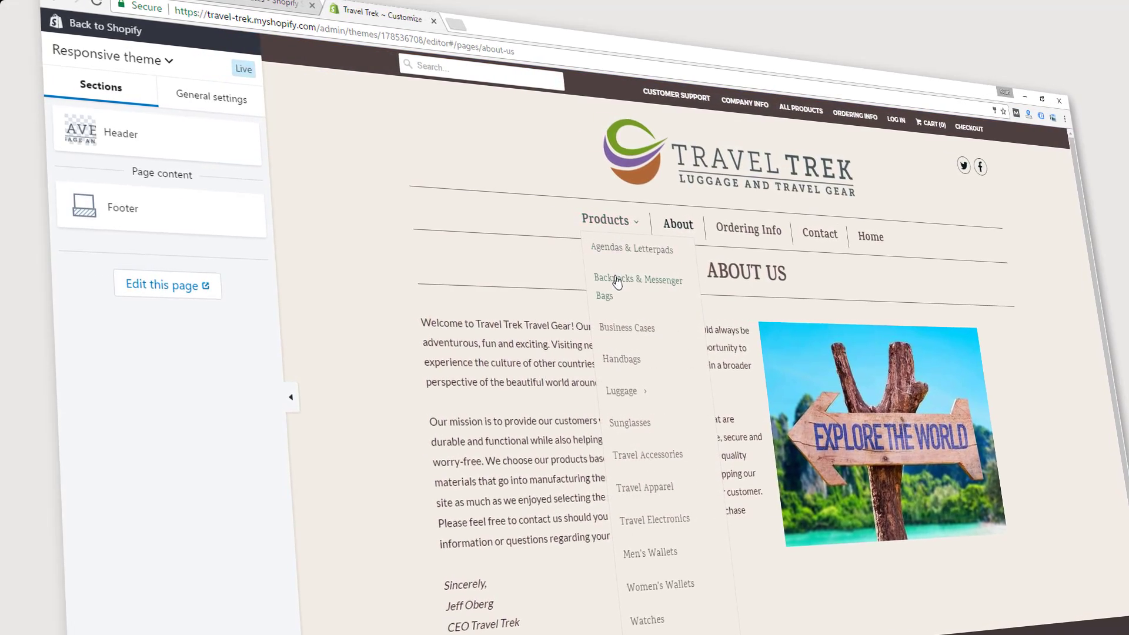
{"action": "left_click", "coordinate": [615, 328]}
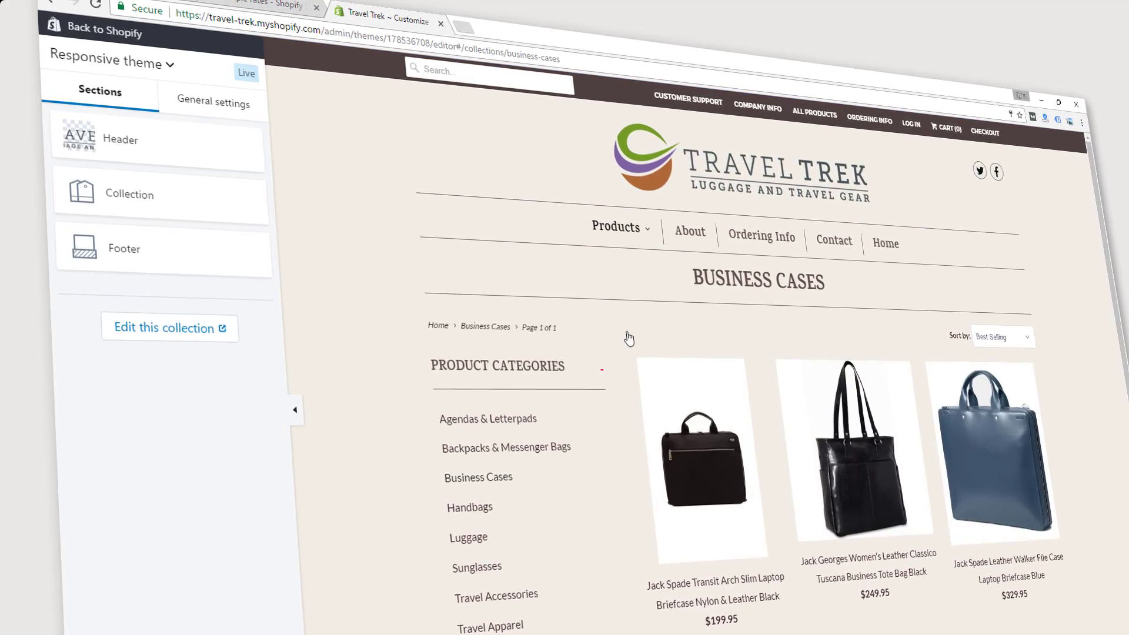
Look through the Collection section's settings and the theme's general settings
{"action": "left_click", "coordinate": [179, 202]}
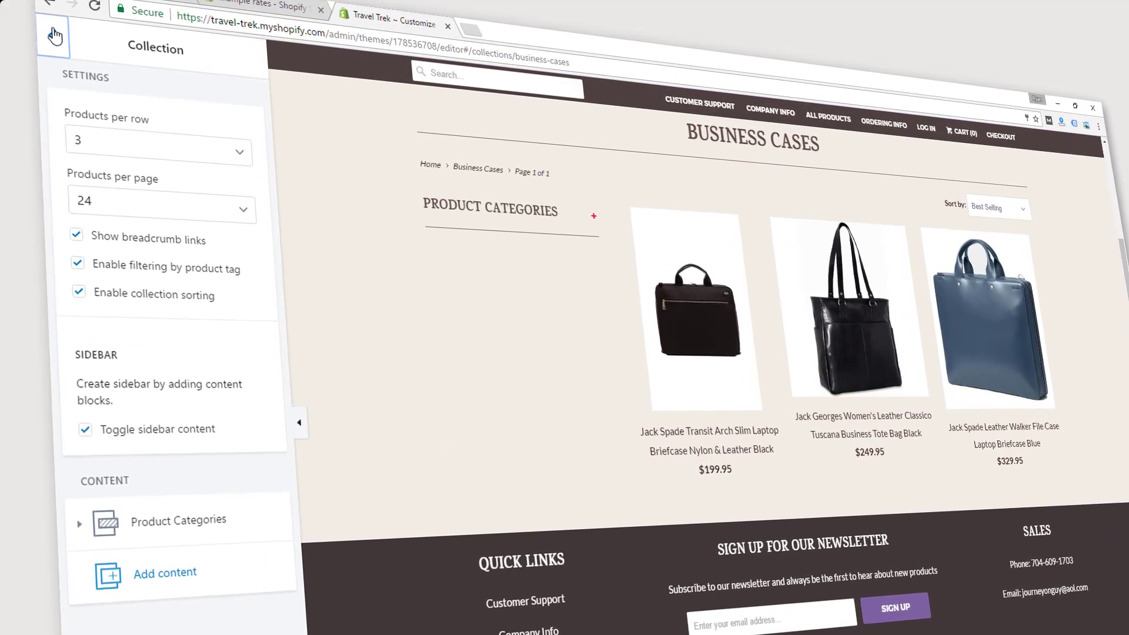
{"action": "left_click", "coordinate": [53, 34]}
{"action": "left_click", "coordinate": [216, 114]}
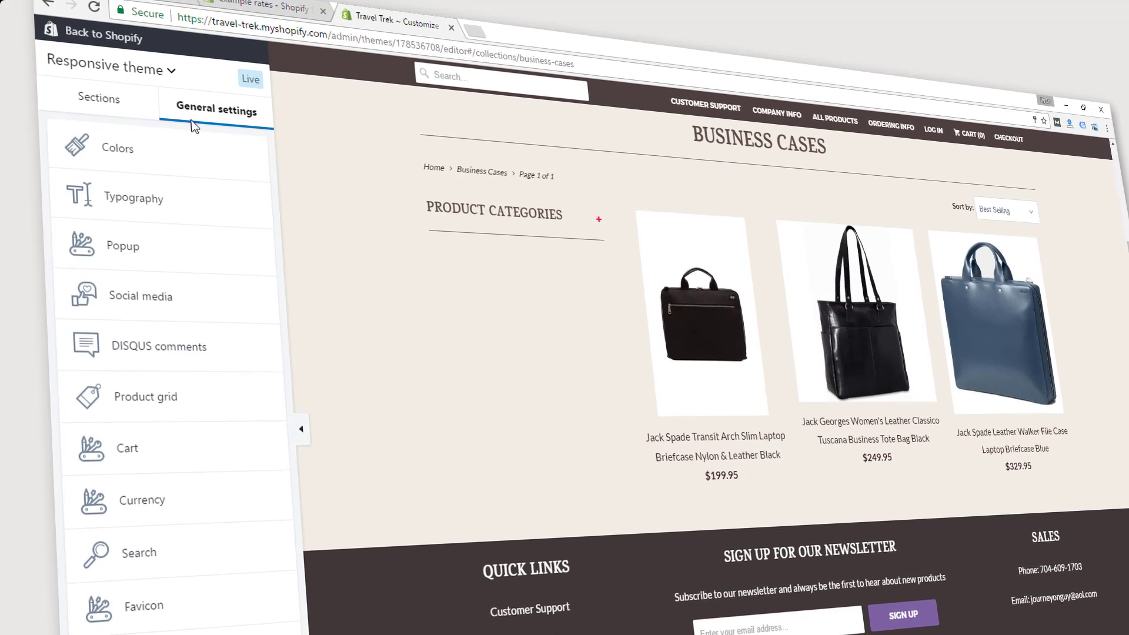
{"action": "left_click", "coordinate": [152, 151]}
{"action": "left_click_drag", "start_coordinate": [277, 182], "coordinate": [253, 174]}
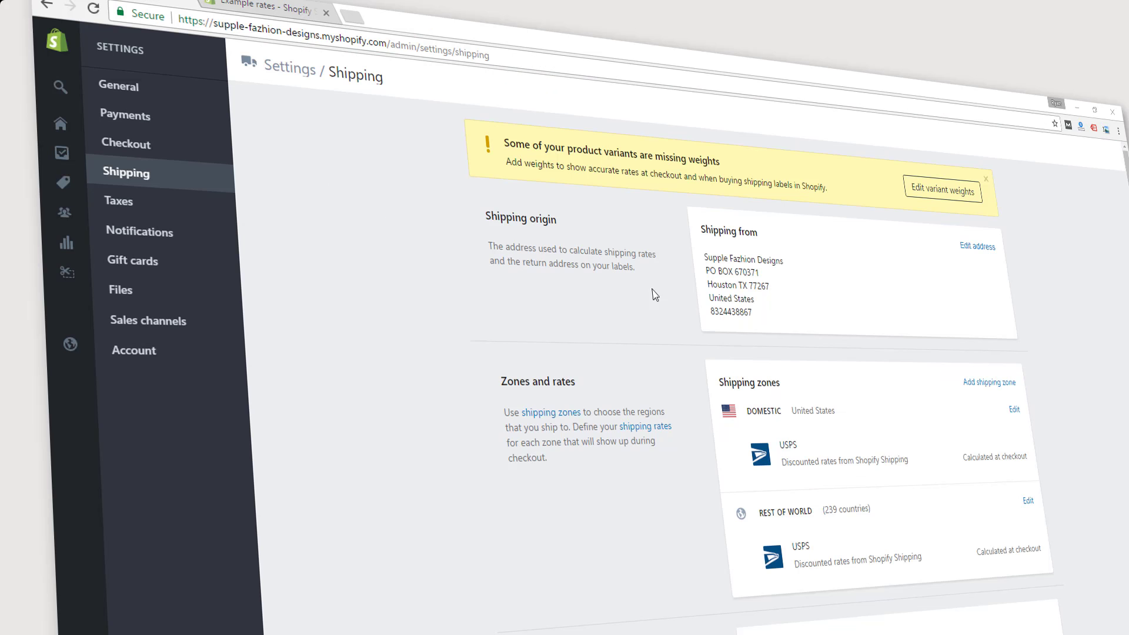
{"action": "left_click", "coordinate": [989, 382]}
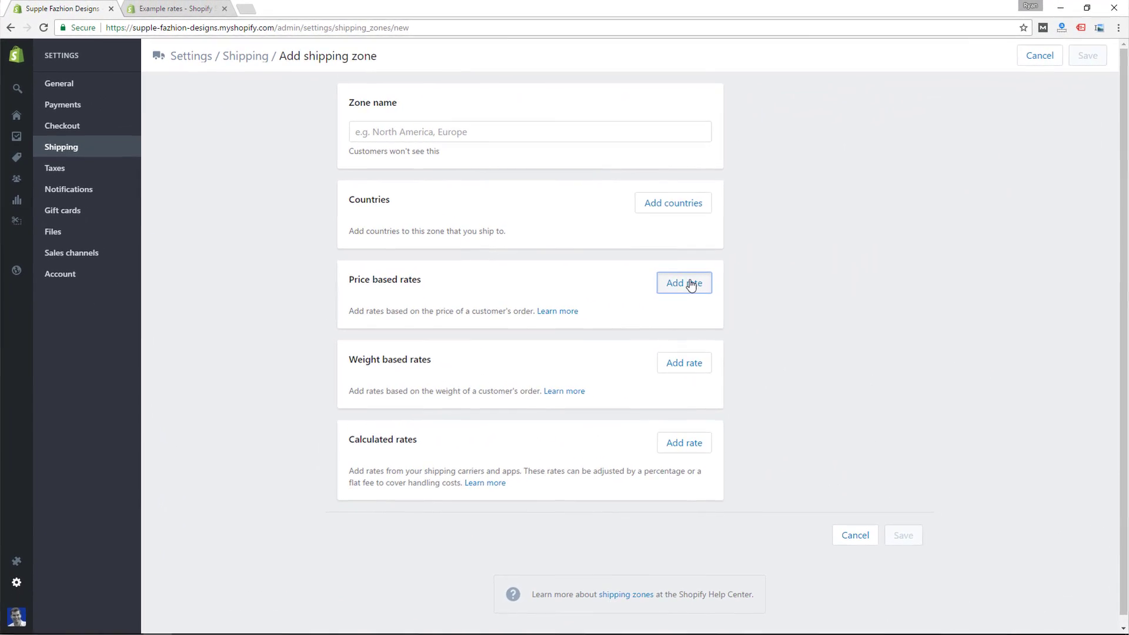
{"action": "left_click", "coordinate": [831, 370]}
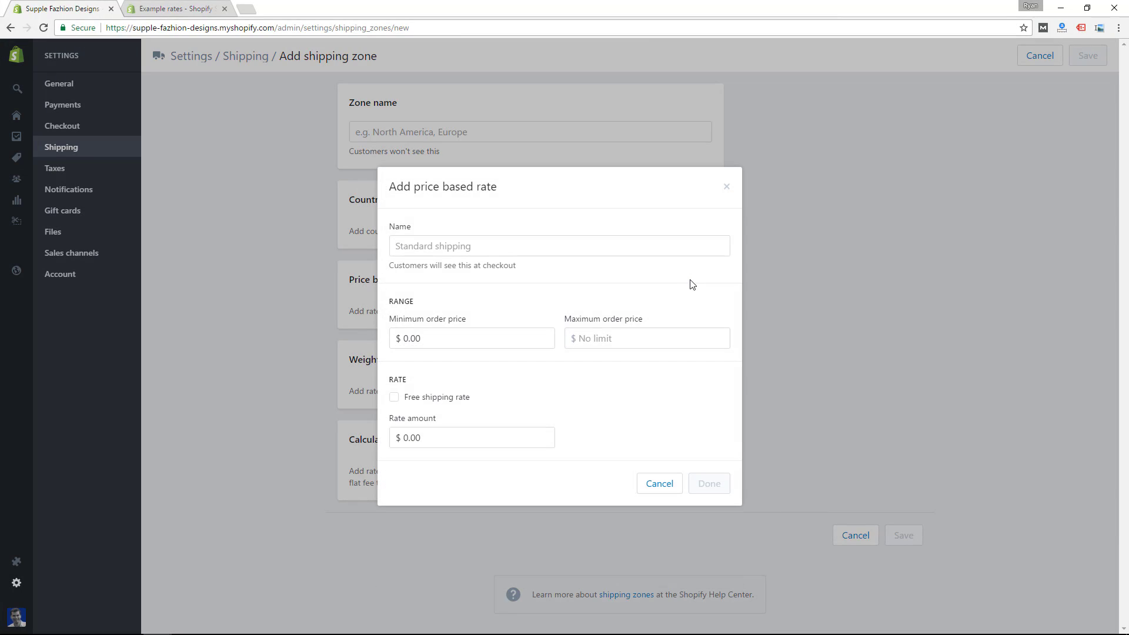
{"action": "left_click", "coordinate": [727, 187]}
{"action": "left_click", "coordinate": [700, 202]}
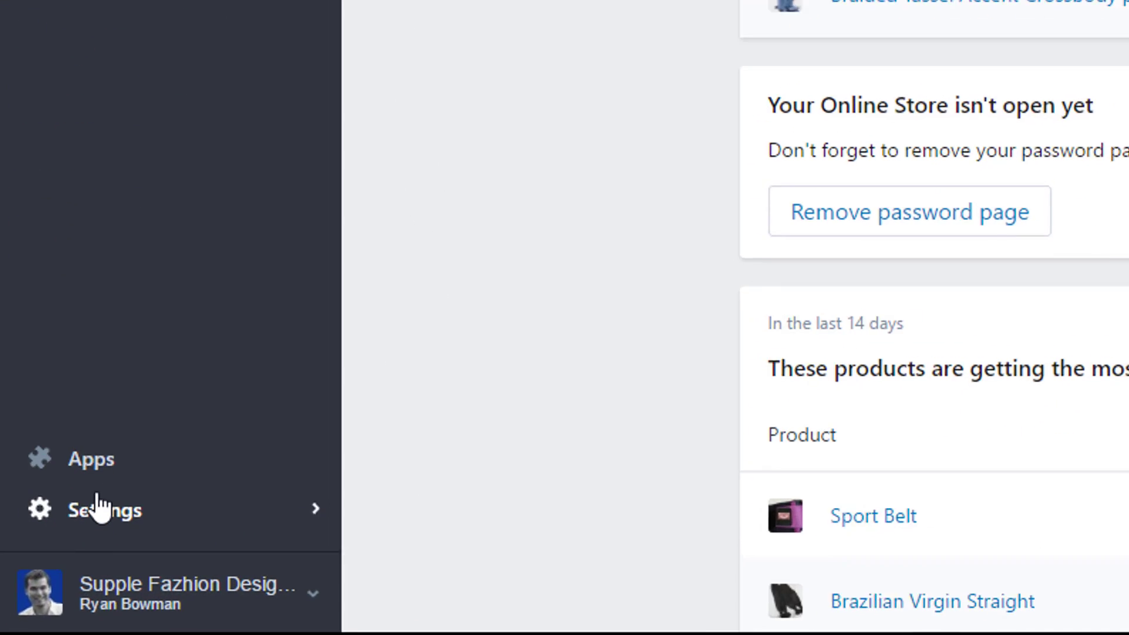
Open the shipping page of the store's settings
{"action": "left_click", "coordinate": [99, 512]}
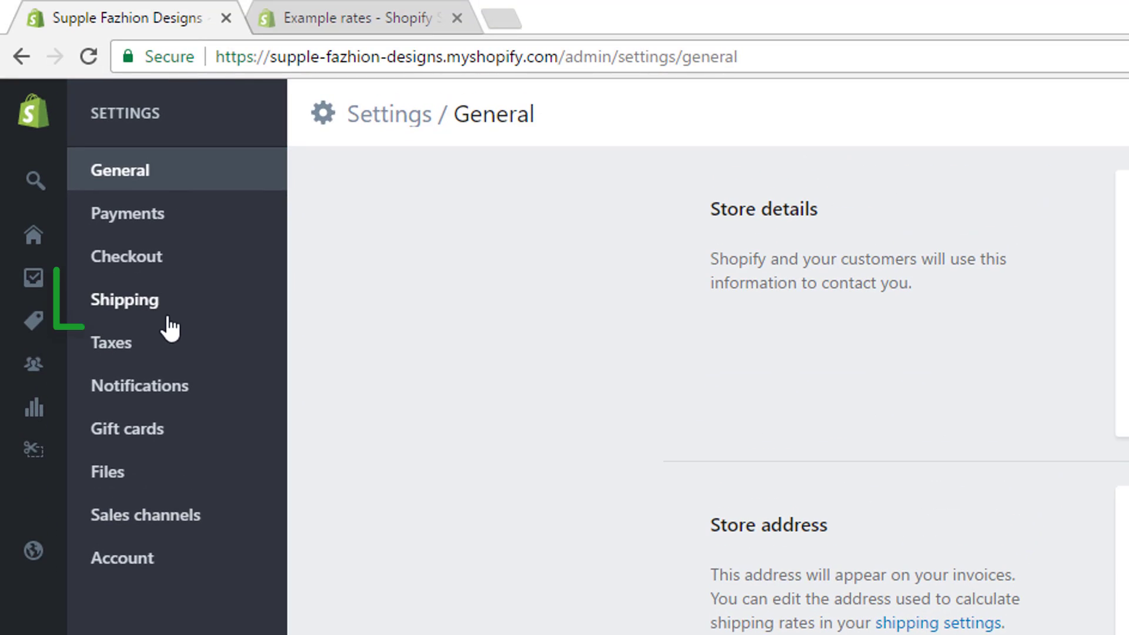
{"action": "left_click", "coordinate": [148, 310]}
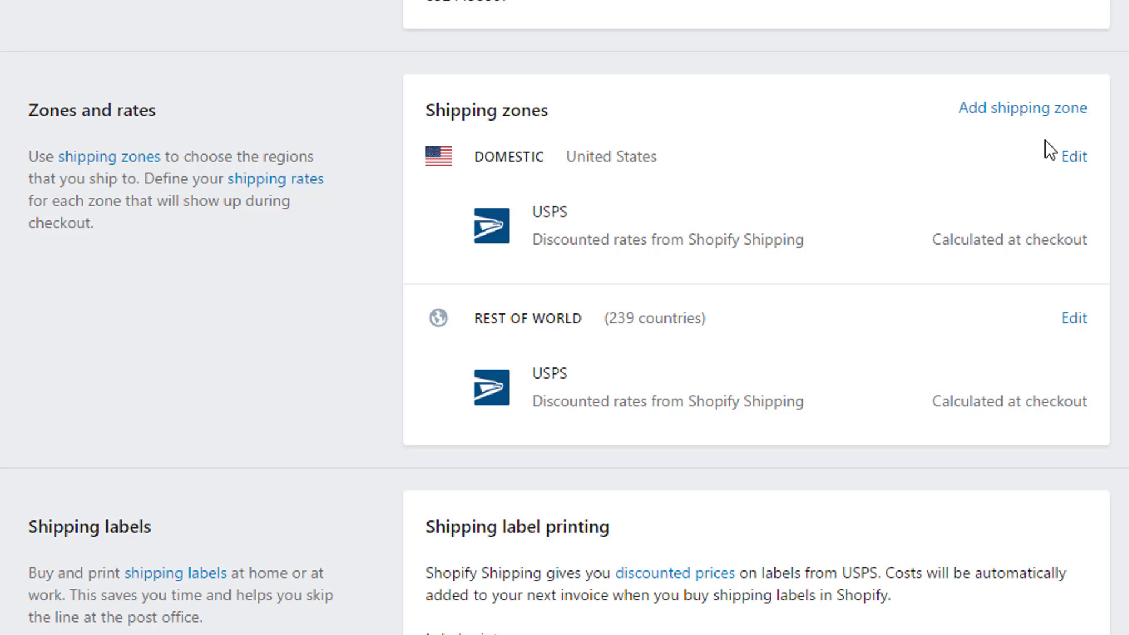
Start a new shipping zone and add Canada to its countries
{"action": "left_click", "coordinate": [1031, 108]}
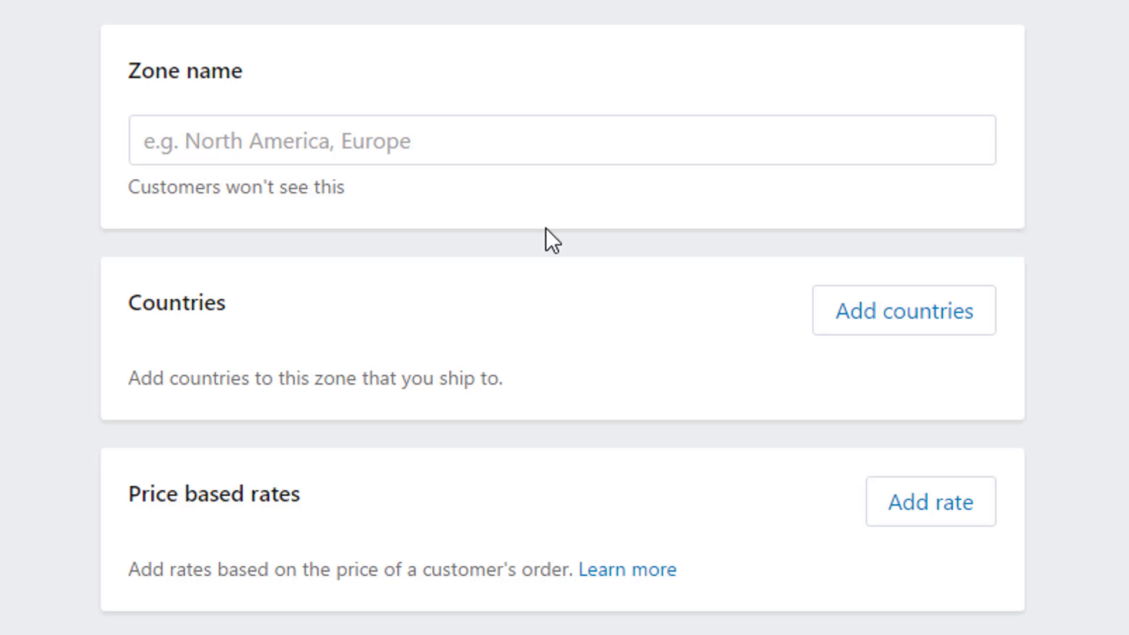
{"action": "left_click", "coordinate": [885, 332]}
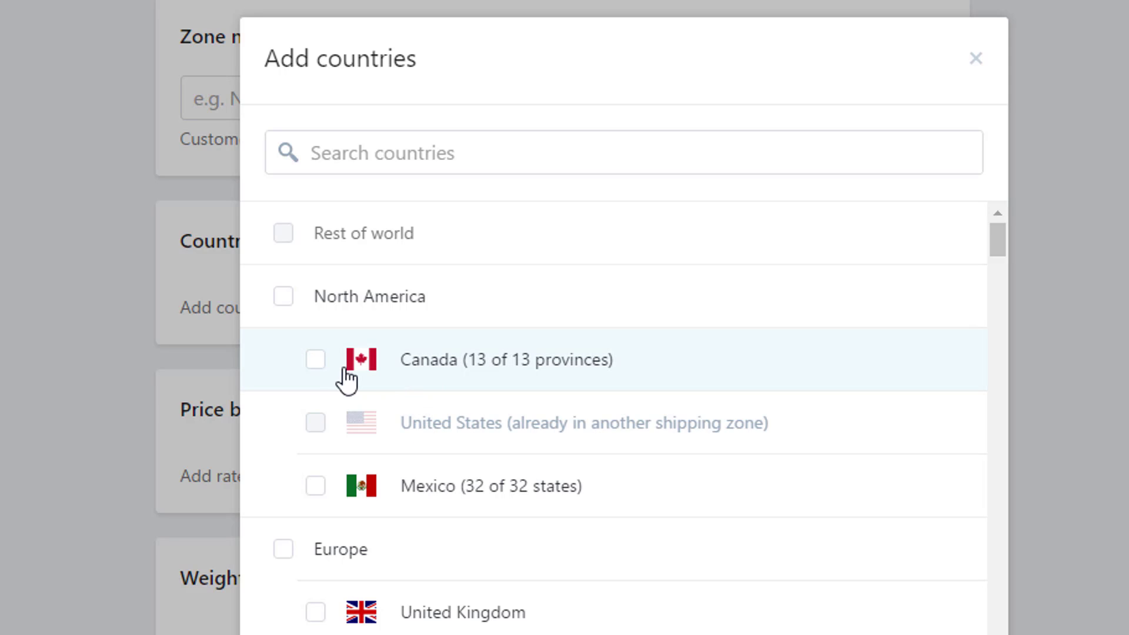
{"action": "left_click", "coordinate": [315, 360]}
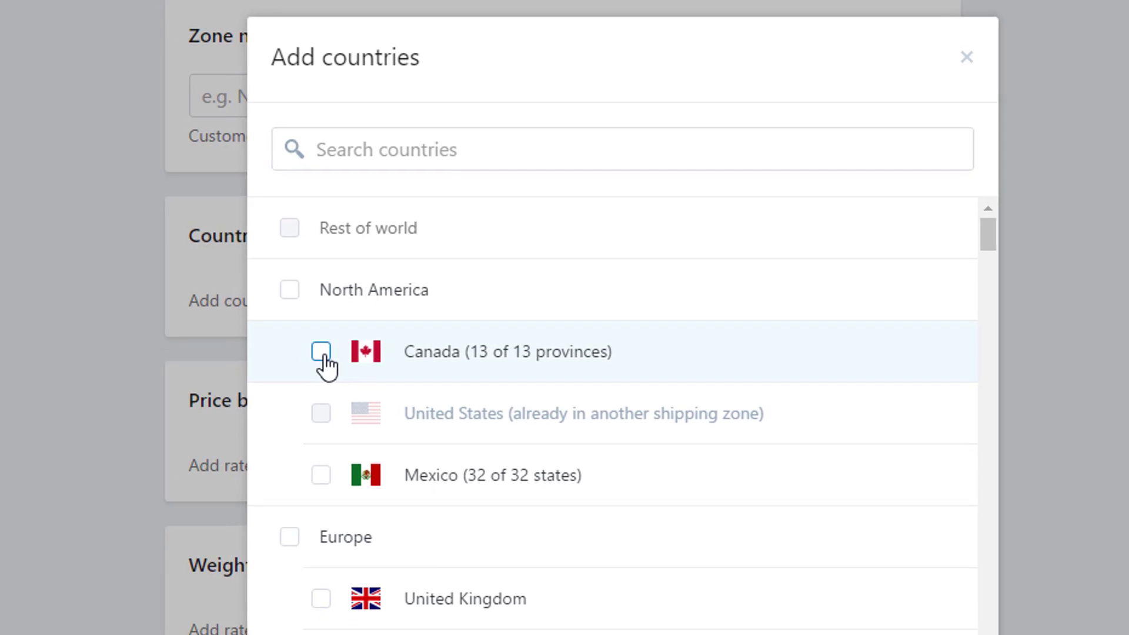
{"action": "left_click", "coordinate": [791, 596]}
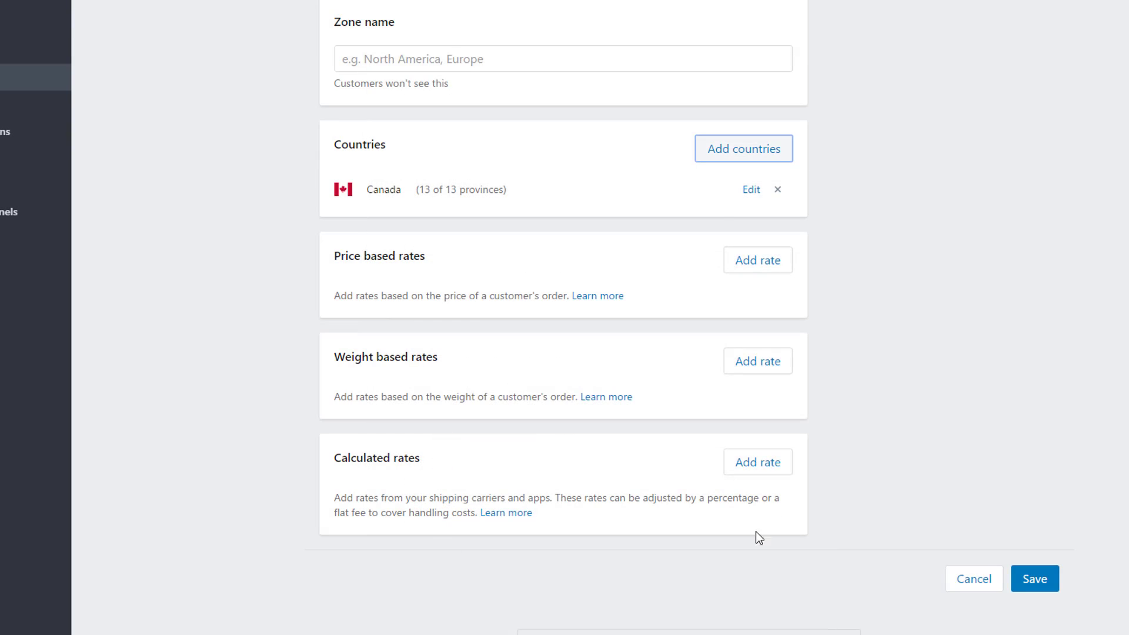
Review the list of Canadian provinces included in the new shipping zone
{"action": "left_click", "coordinate": [749, 191]}
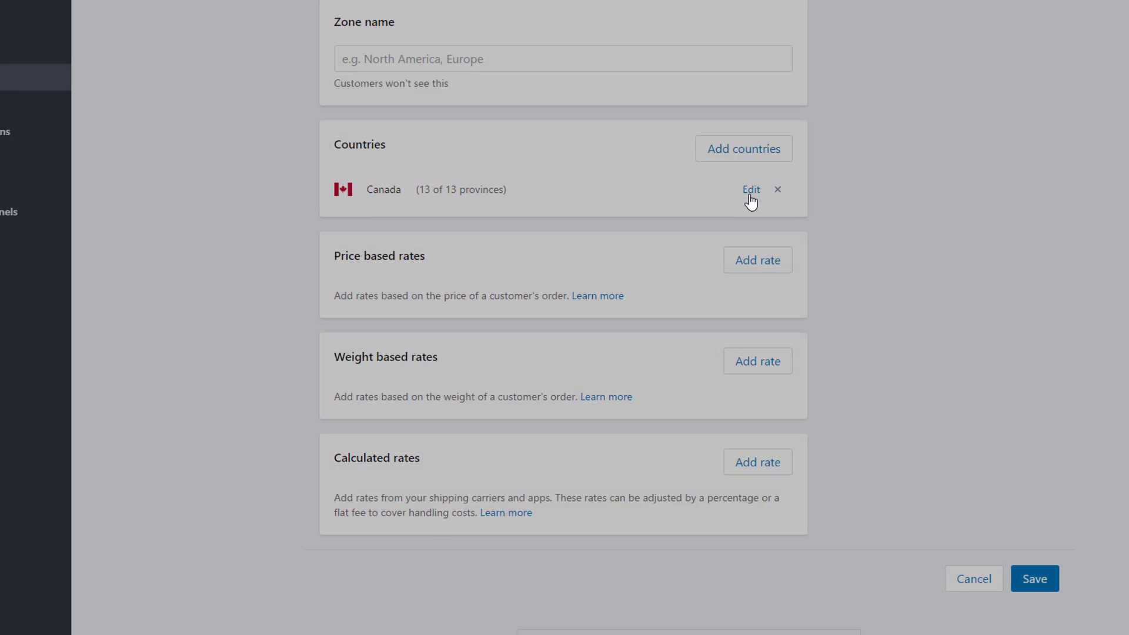
{"action": "scroll", "coordinate": [517, 360], "scroll_direction": "down", "scroll_amount": 1}
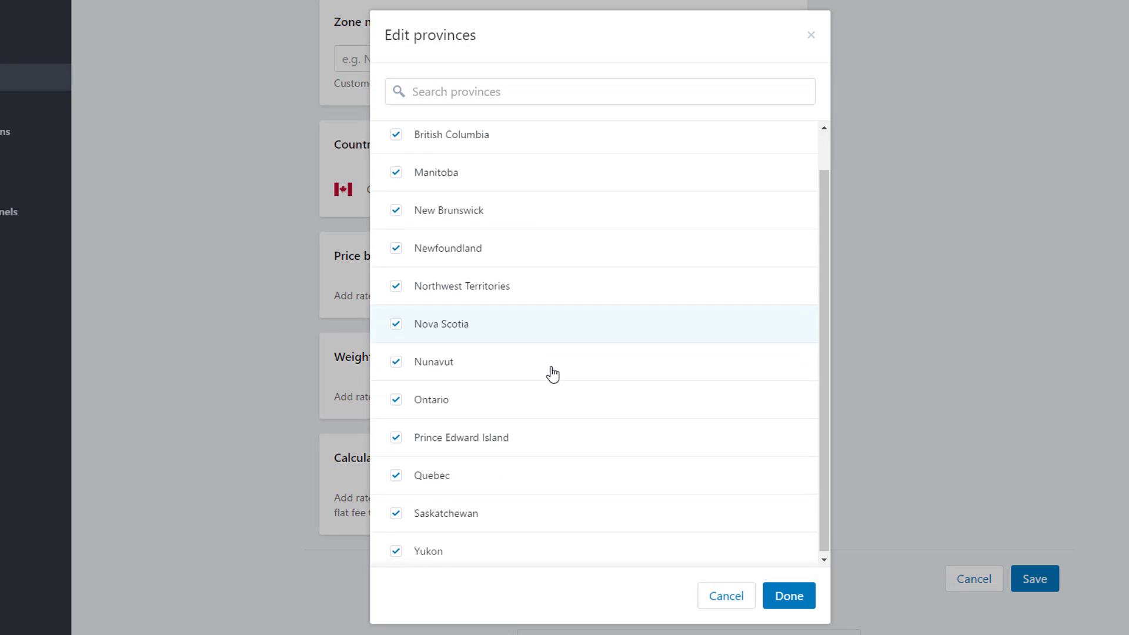
{"action": "scroll", "coordinate": [552, 372], "scroll_direction": "up", "scroll_amount": 1}
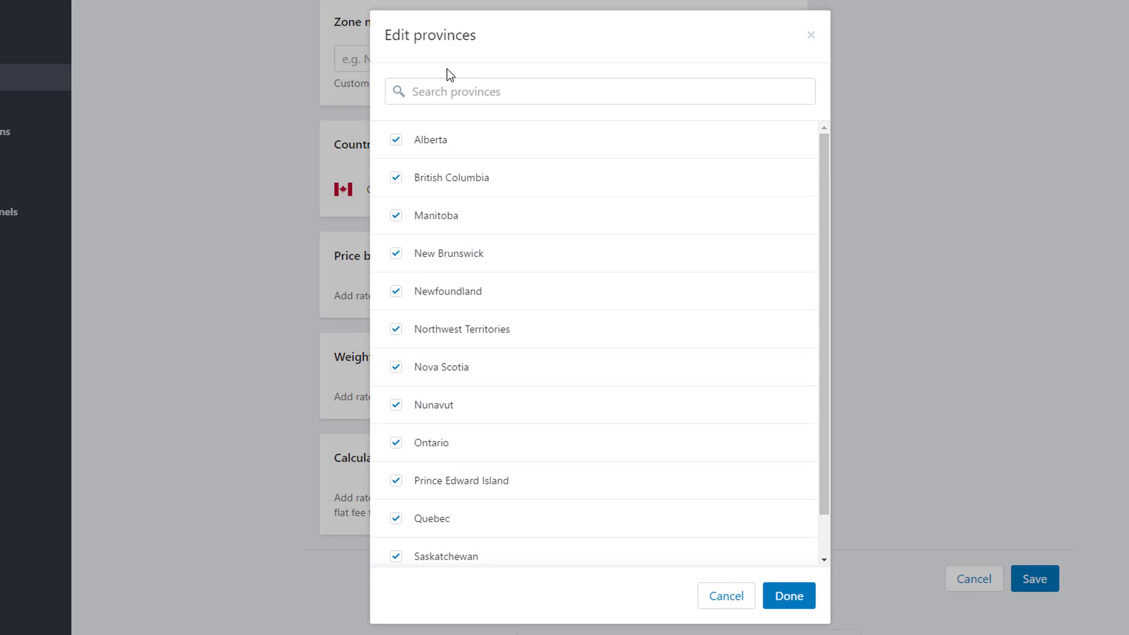
{"action": "left_click", "coordinate": [774, 597]}
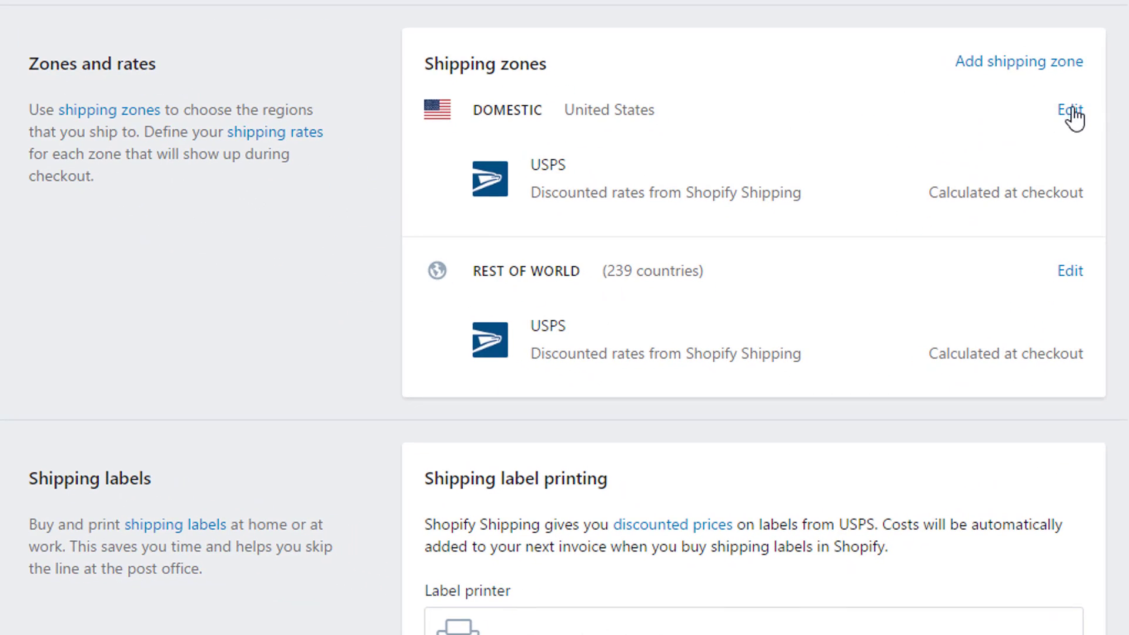
Open the Domestic shipping zone for editing and review the states included for the United States
{"action": "left_click", "coordinate": [1070, 111]}
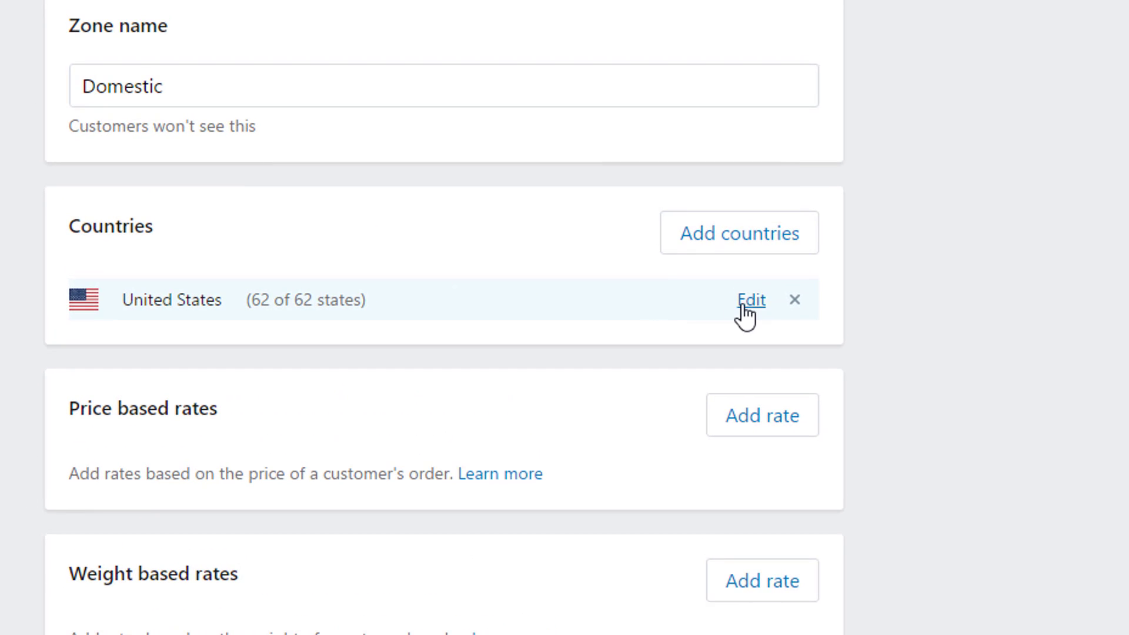
{"action": "left_click", "coordinate": [747, 301]}
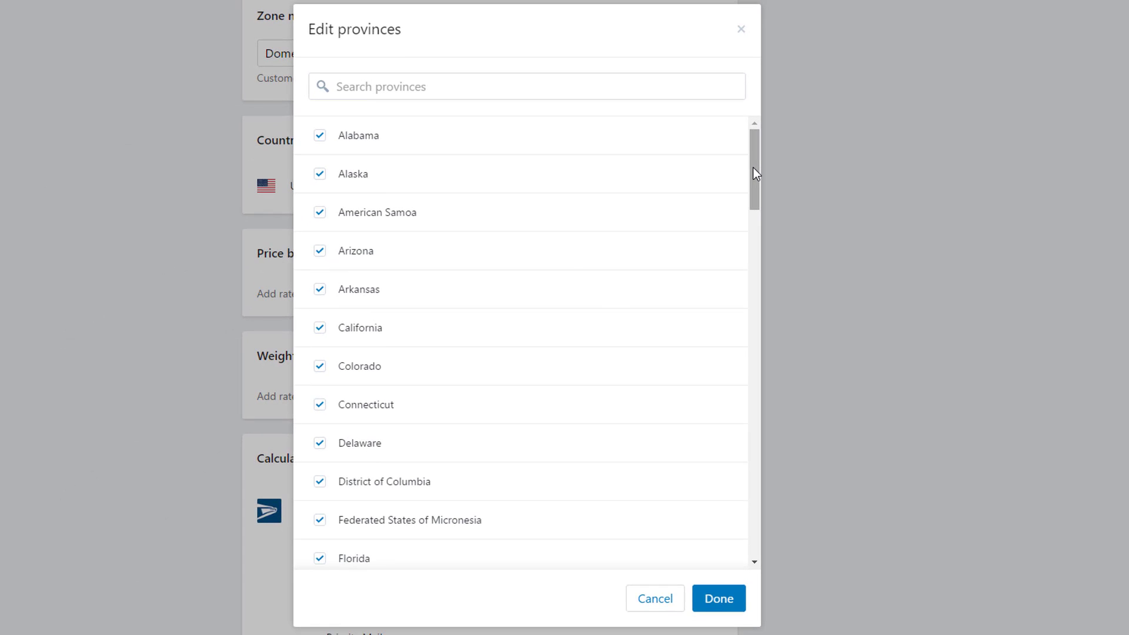
{"action": "left_click_drag", "start_coordinate": [756, 194], "coordinate": [718, 558]}
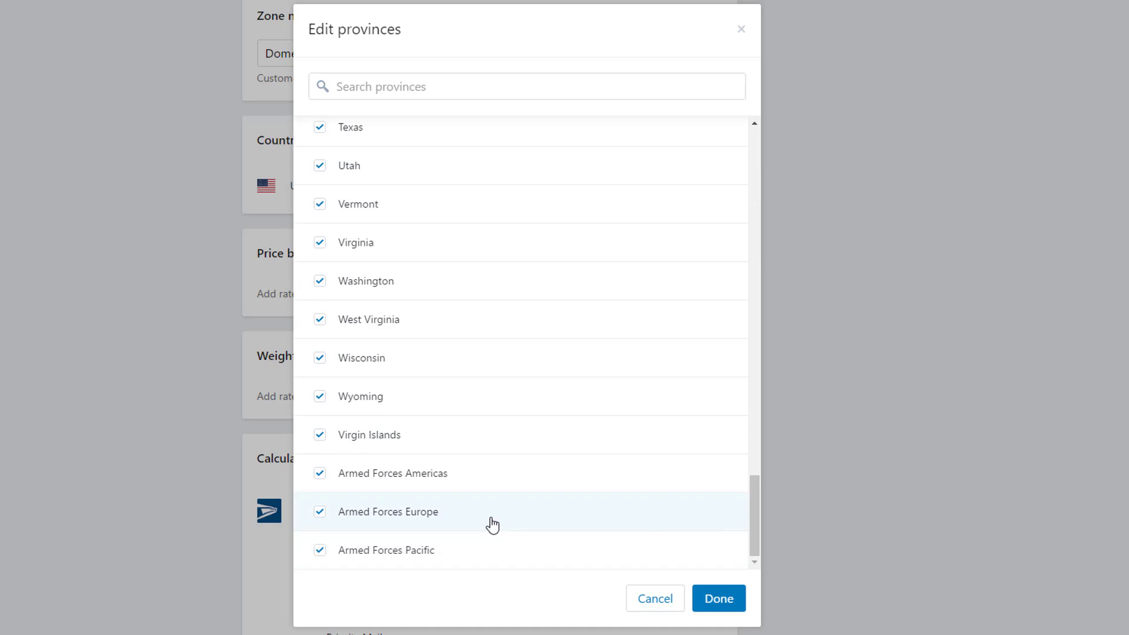
{"action": "left_click", "coordinate": [658, 598]}
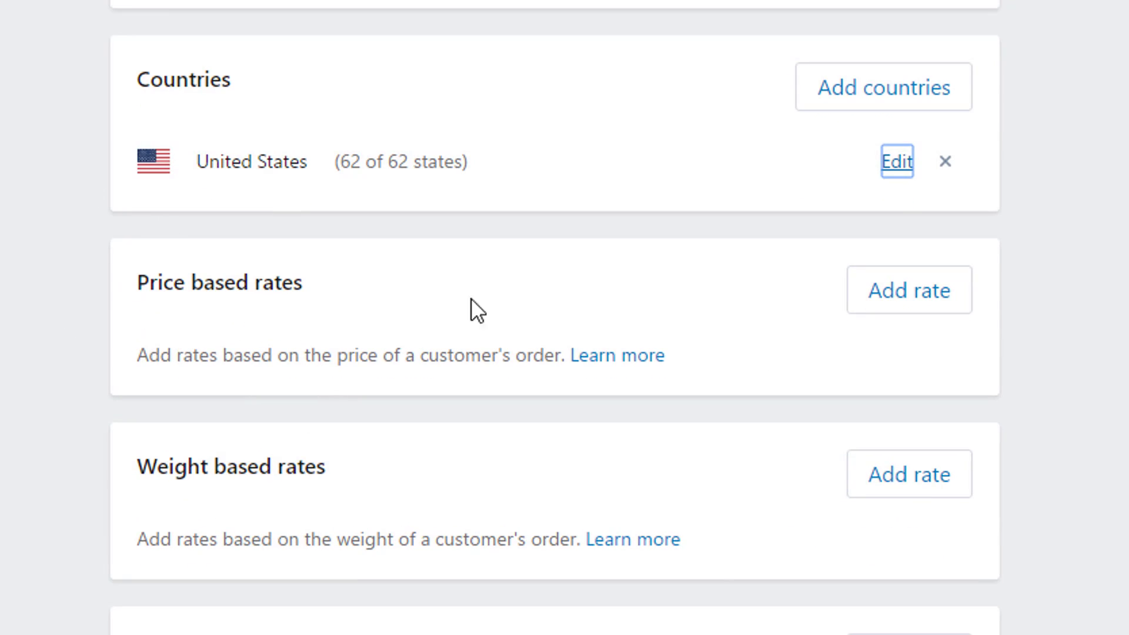
Start a price based rate for the Domestic zone with an order price range of $50 to $100
{"action": "left_click", "coordinate": [925, 307]}
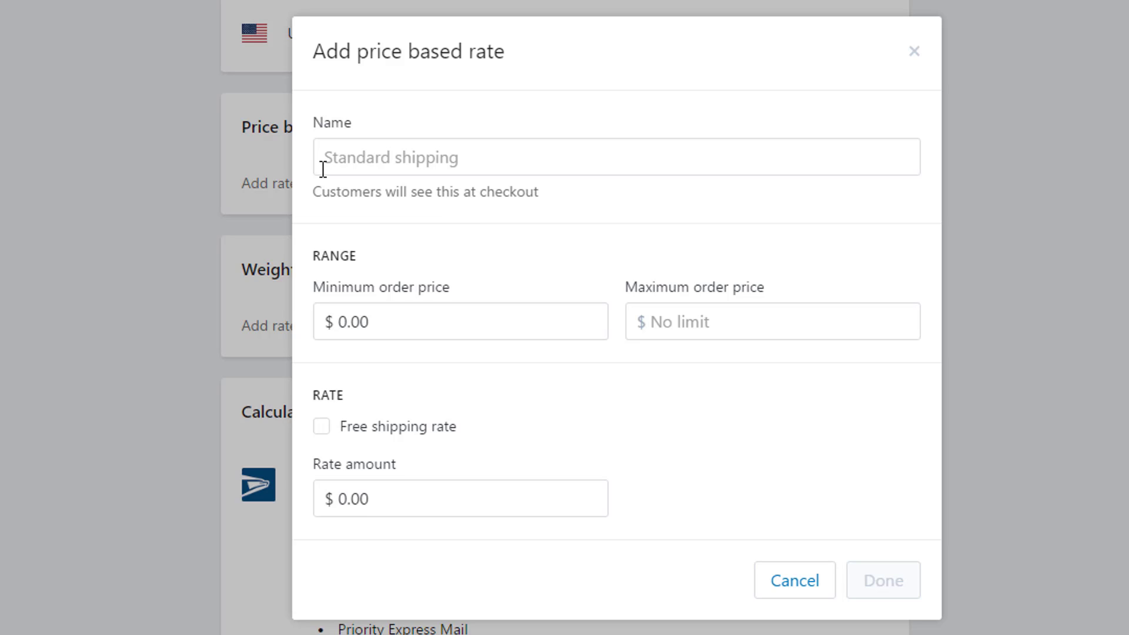
{"action": "left_click", "coordinate": [345, 321]}
{"action": "type", "text": "50"}
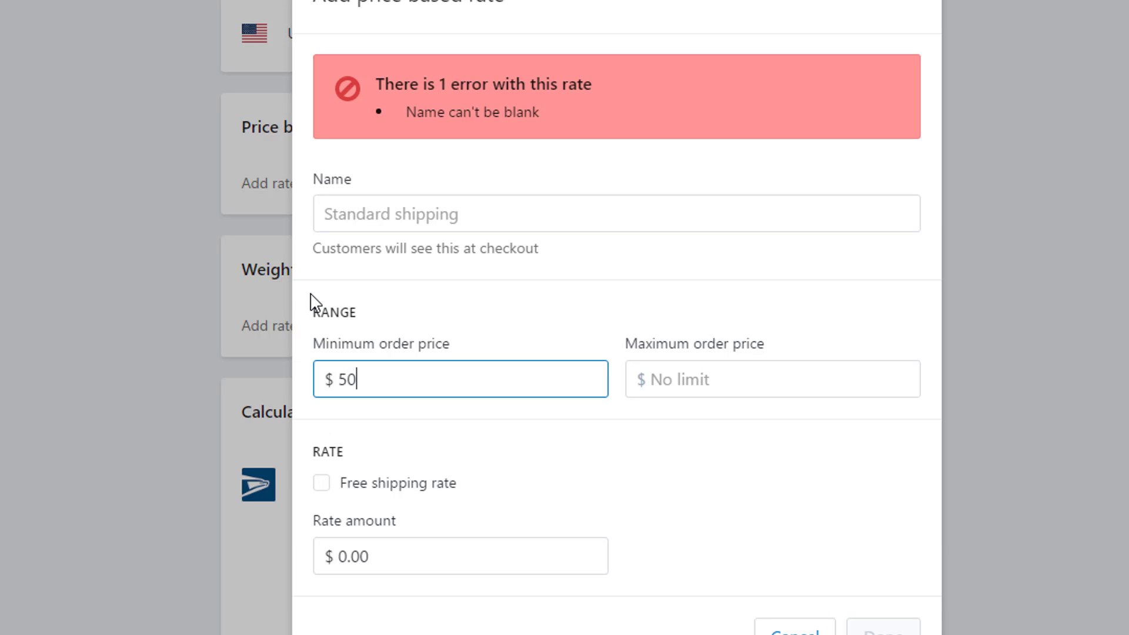
{"action": "key", "text": "Tab"}
{"action": "type", "text": "100"}
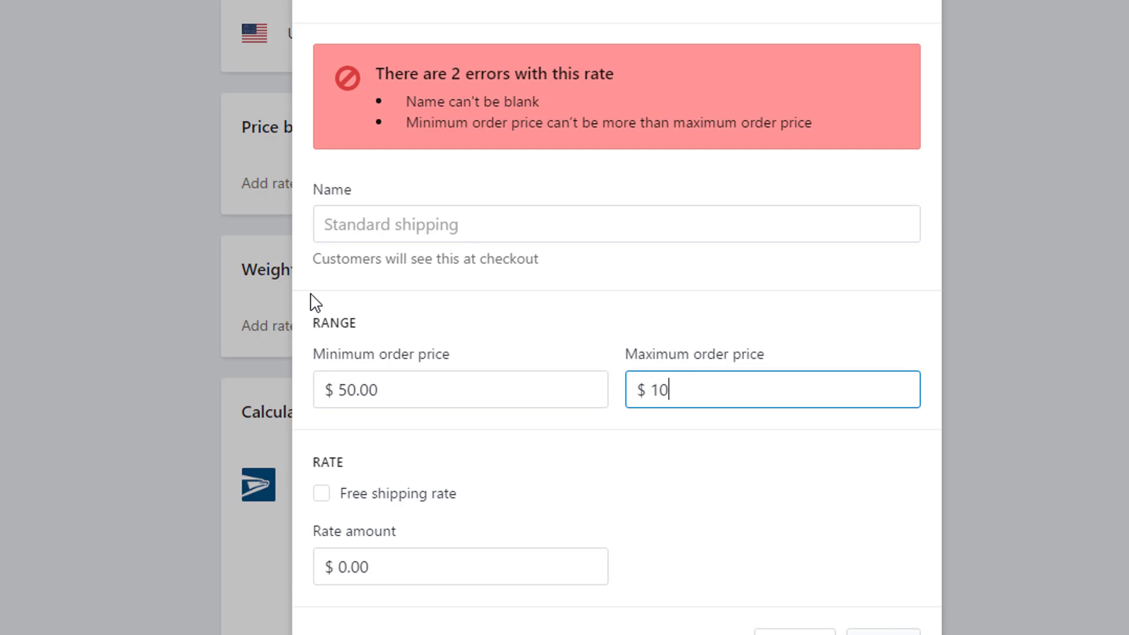
Name the price based rate UPS Ground and set its rate amount to $10
{"action": "left_click", "coordinate": [375, 207]}
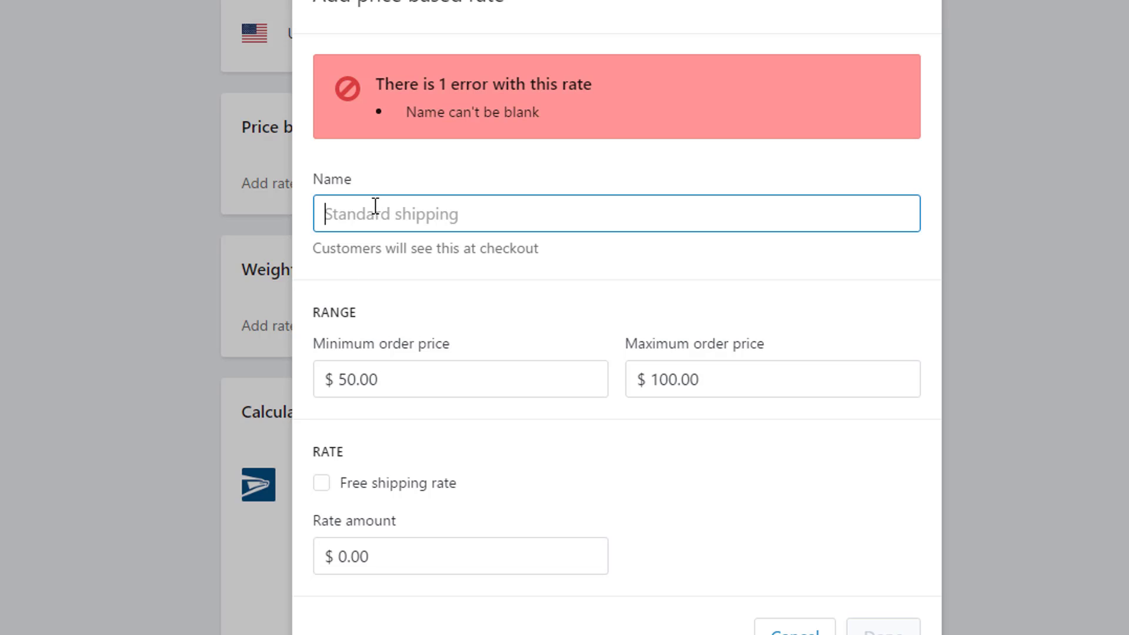
{"action": "type", "text": "S"}
{"action": "key", "text": "BackSpace"}
{"action": "type", "text": "UPS Ground"}
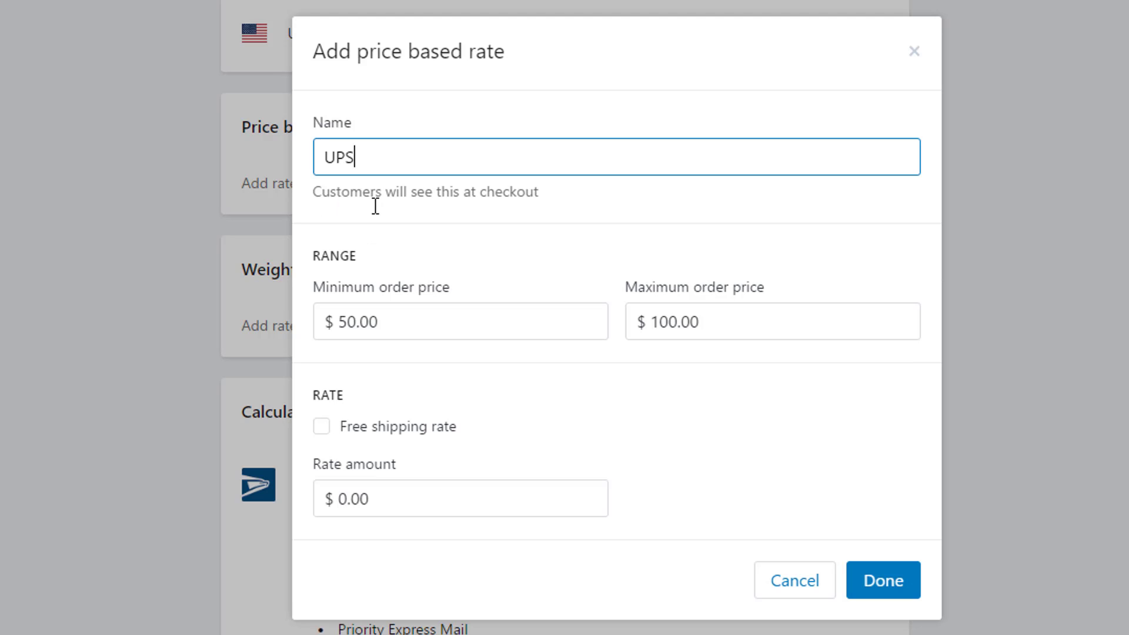
{"action": "left_click", "coordinate": [360, 499]}
{"action": "left_click_drag", "start_coordinate": [360, 498], "coordinate": [294, 514]}
{"action": "type", "text": "10"}
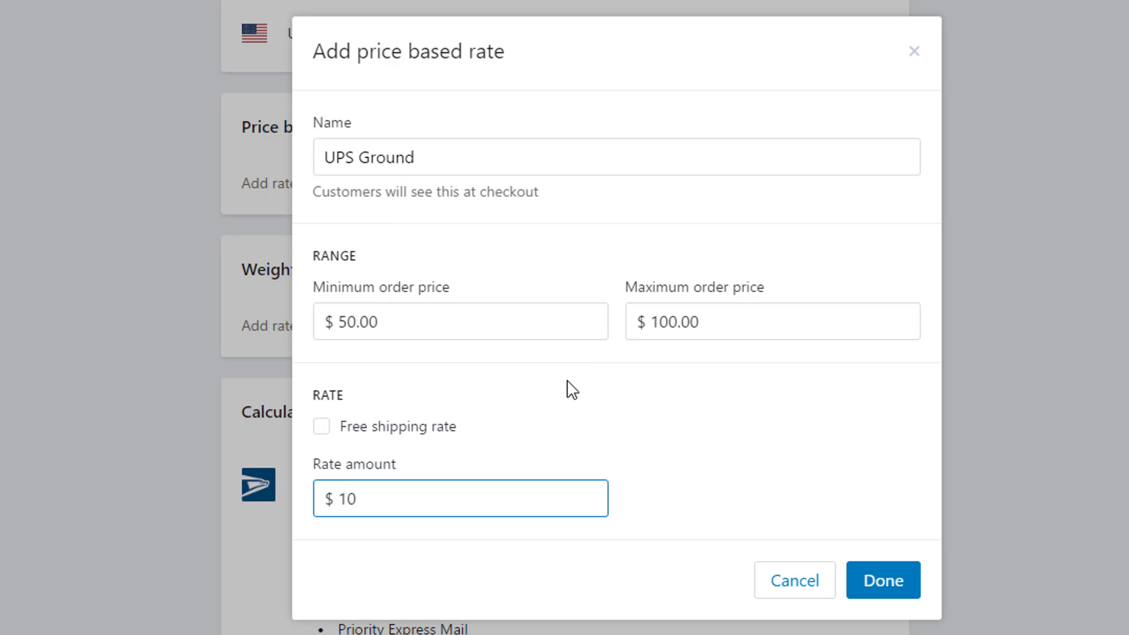
Make the UPS Ground price based rate free shipping, with a $500 minimum order price and no maximum limit
{"action": "left_click", "coordinate": [323, 436]}
{"action": "left_click_drag", "start_coordinate": [393, 321], "coordinate": [306, 333]}
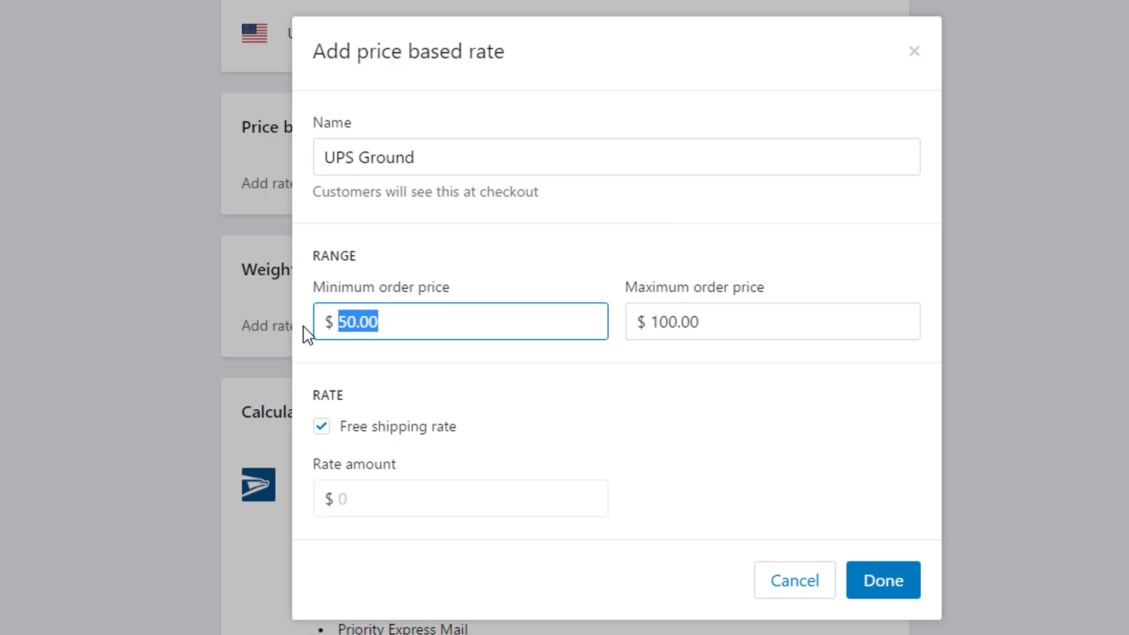
{"action": "type", "text": "500"}
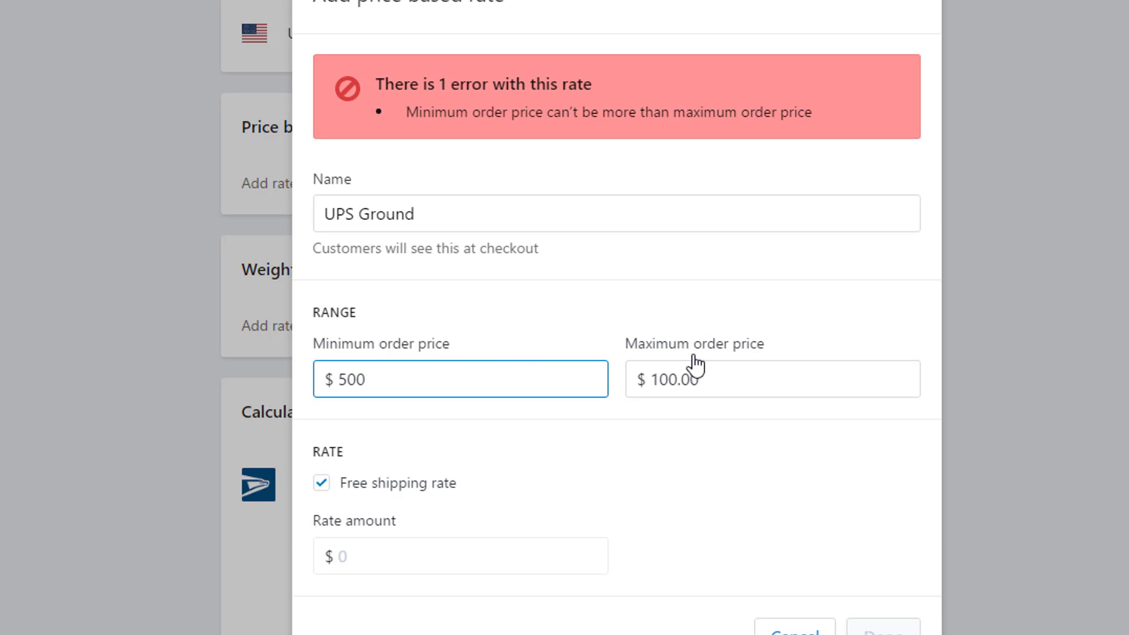
{"action": "key", "text": "Tab"}
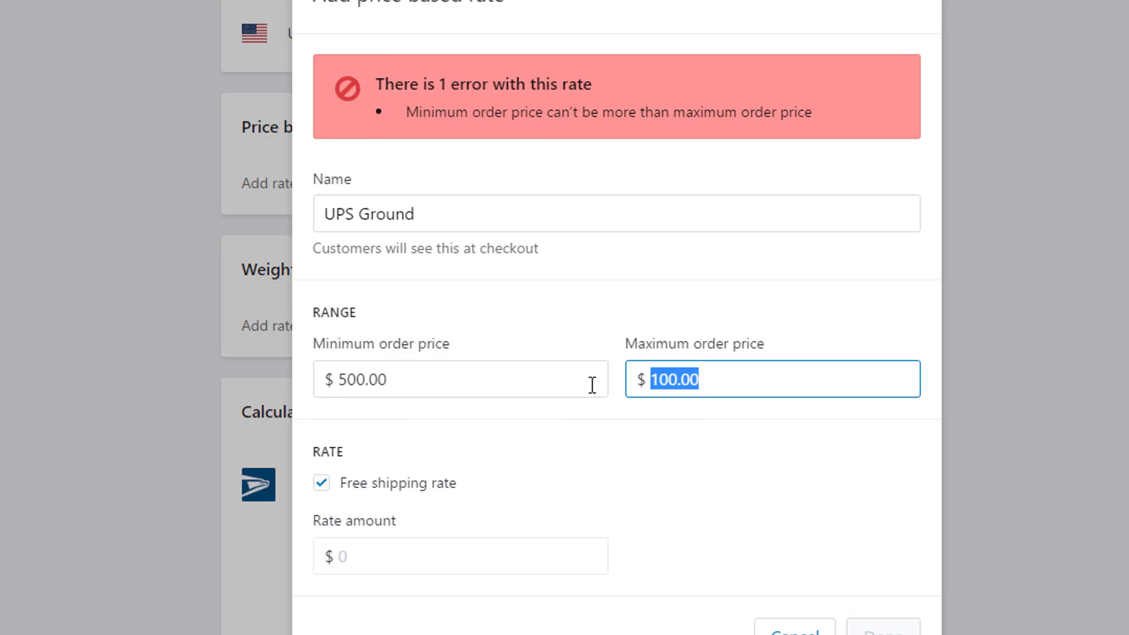
{"action": "key", "text": "BackSpace"}
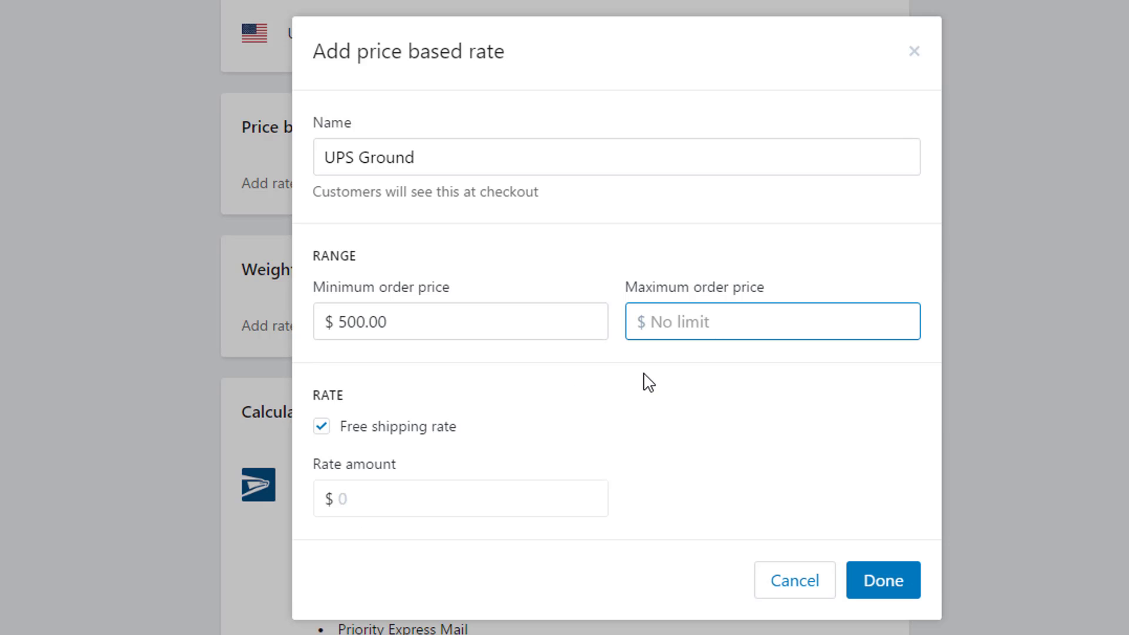
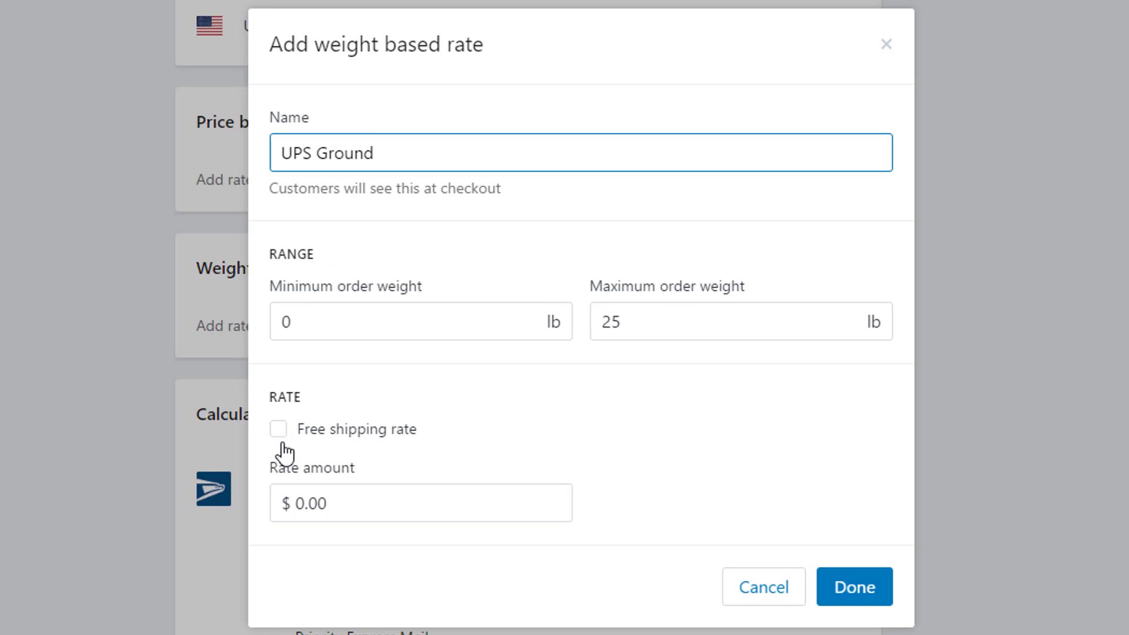
Set the UPS Ground weight based rate amount to $15 and add the rate to the zone
{"action": "left_click", "coordinate": [340, 502]}
{"action": "type", "text": "15"}
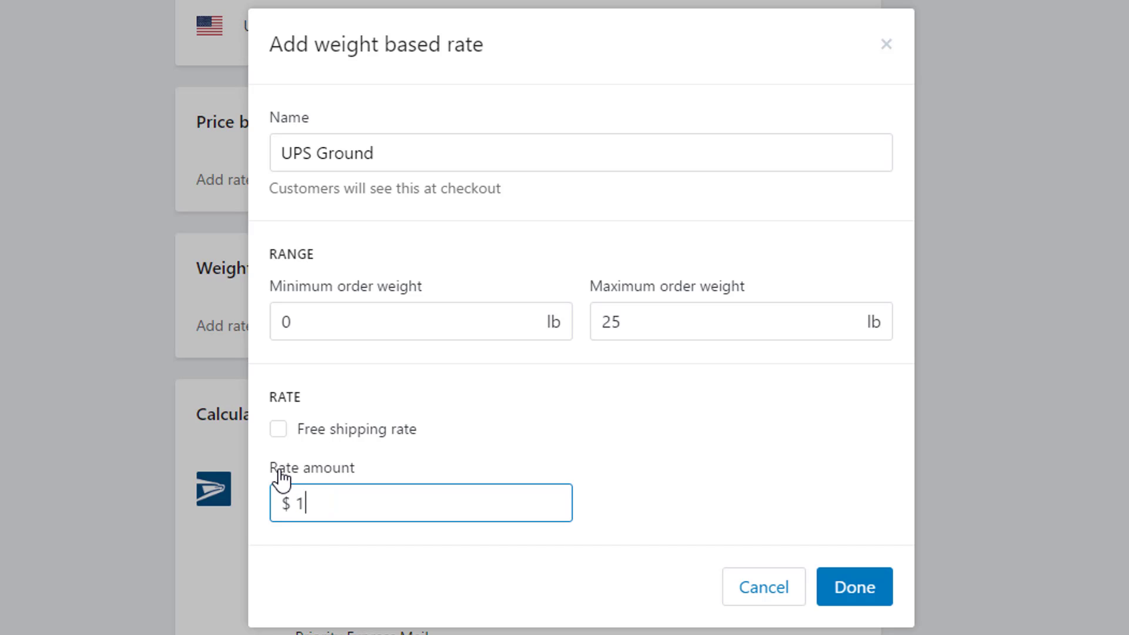
{"action": "left_click", "coordinate": [828, 595]}
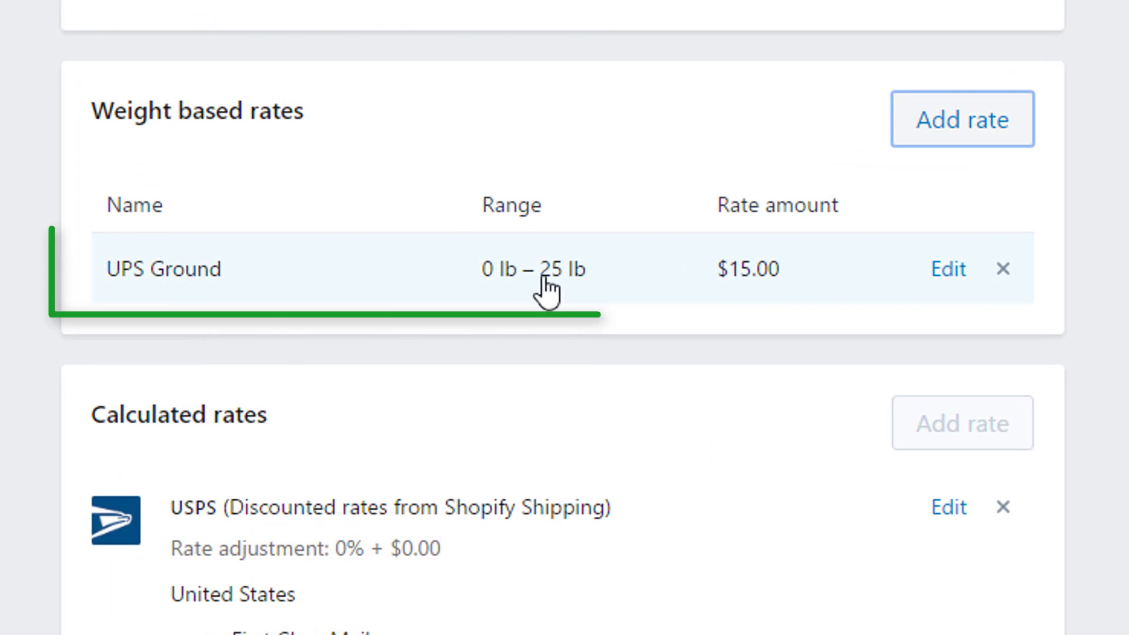
Start another weight based rate with an order weight range of 26 to 50 lb
{"action": "left_click", "coordinate": [950, 130]}
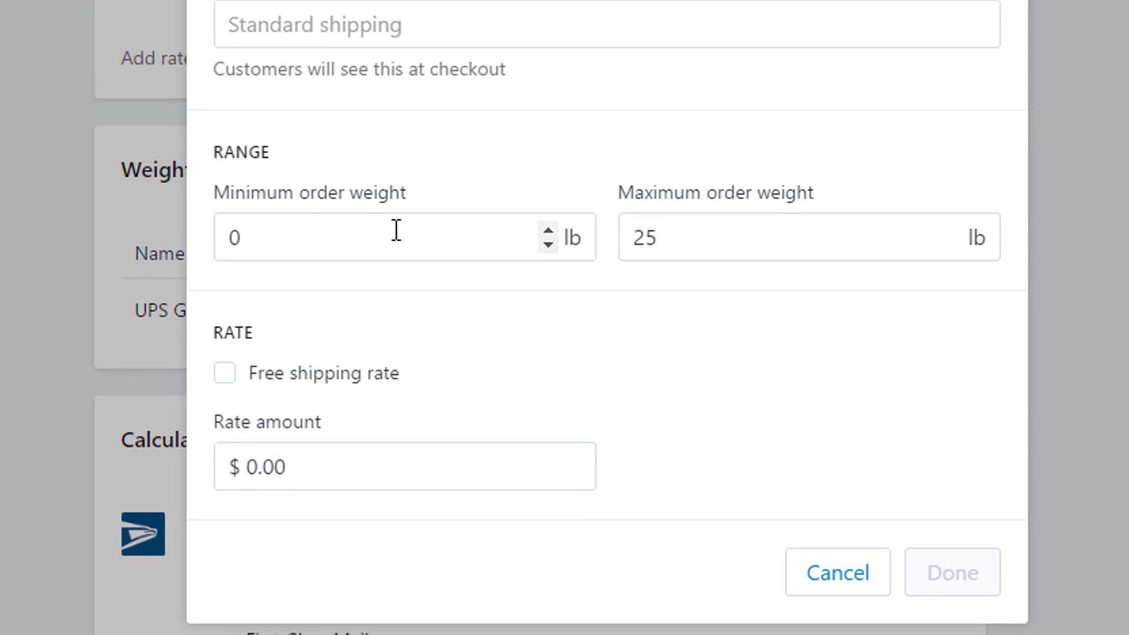
{"action": "left_click_drag", "start_coordinate": [315, 235], "coordinate": [220, 235]}
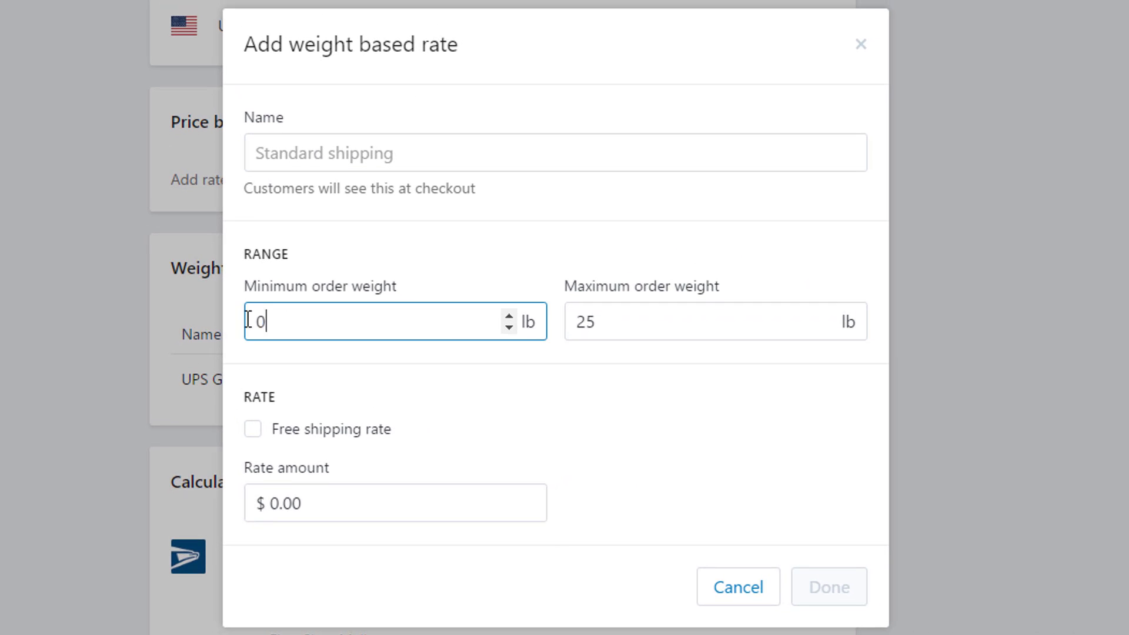
{"action": "type", "text": "26"}
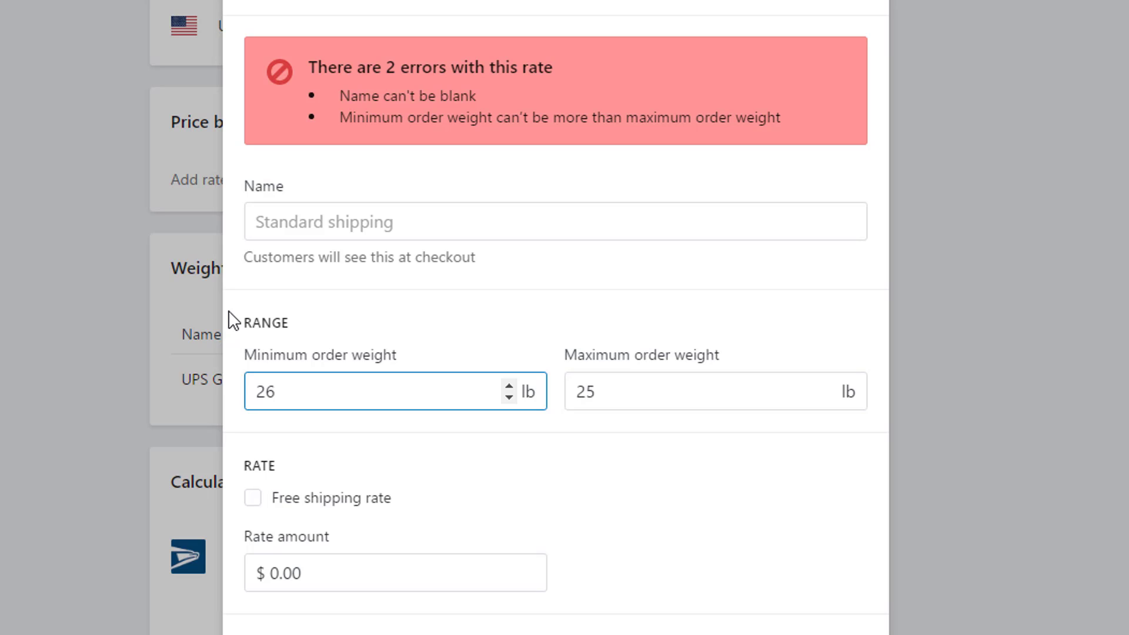
{"action": "key", "text": "Tab"}
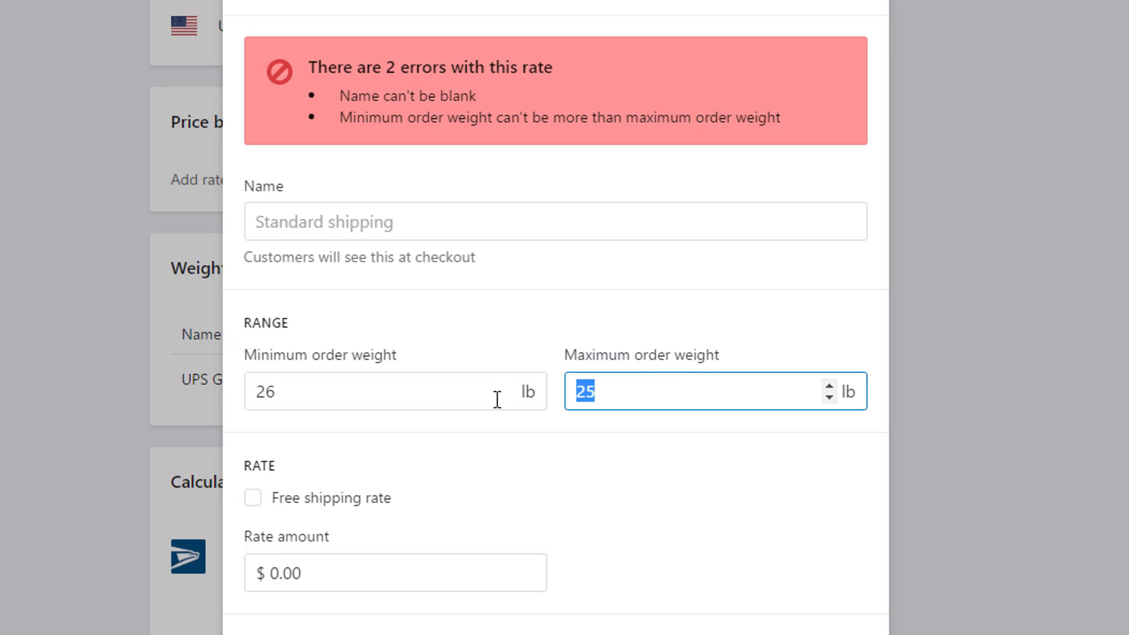
{"action": "type", "text": "50"}
Set the new weight based rate amount to $30, name it UPS Ground, and add it to the zone
{"action": "key", "text": "Tab"}
{"action": "key", "text": "Tab"}
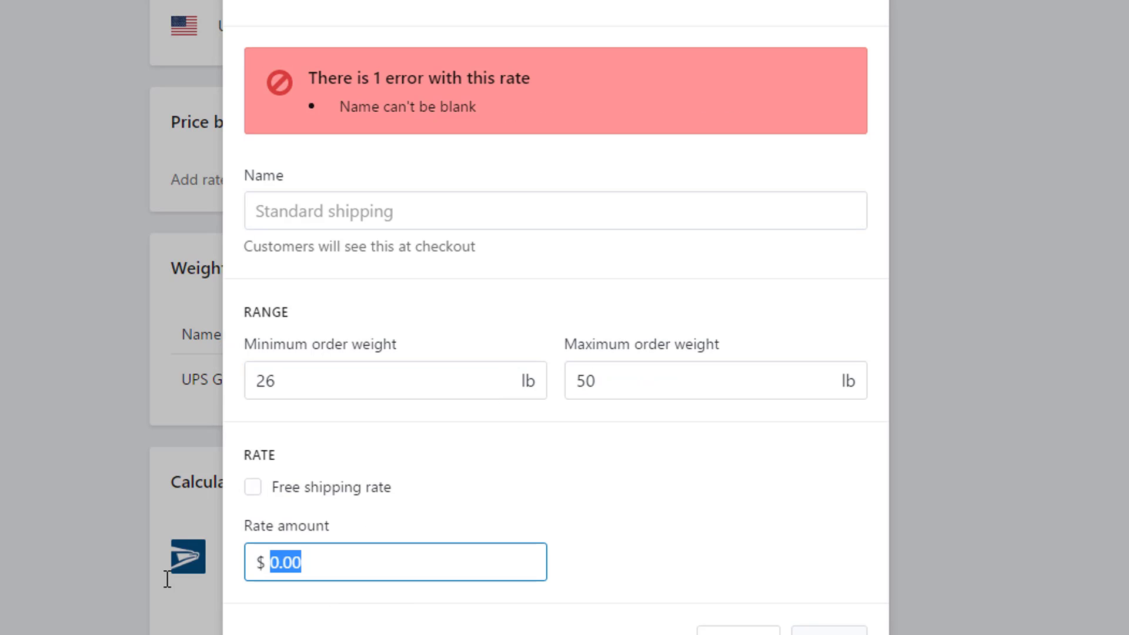
{"action": "type", "text": "30"}
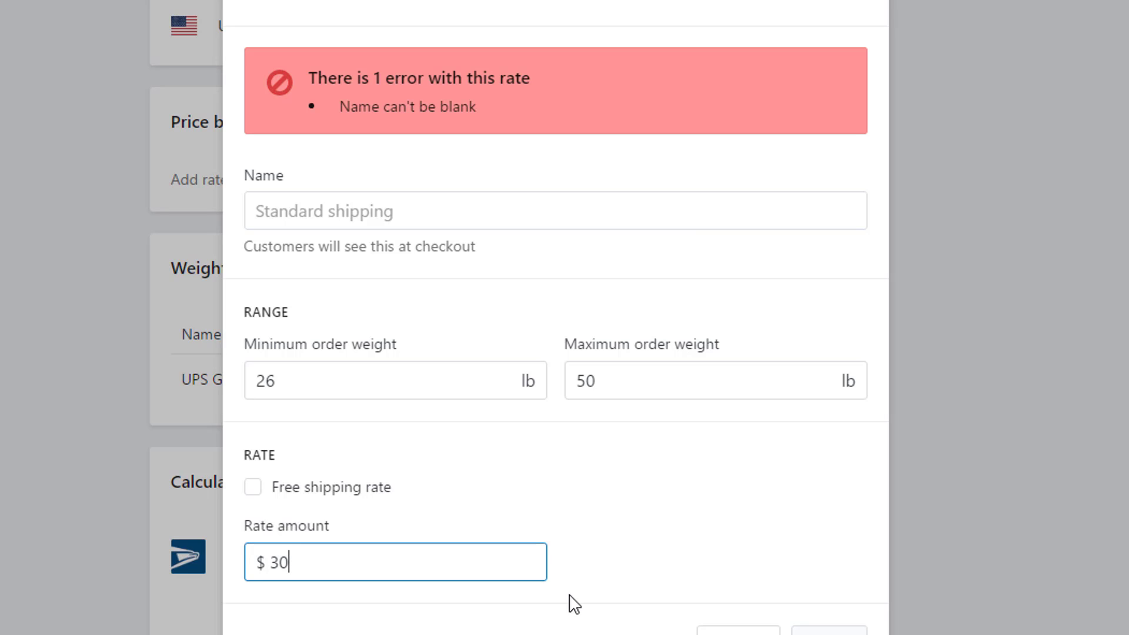
{"action": "left_click", "coordinate": [331, 221]}
{"action": "type", "text": "UPS Ground"}
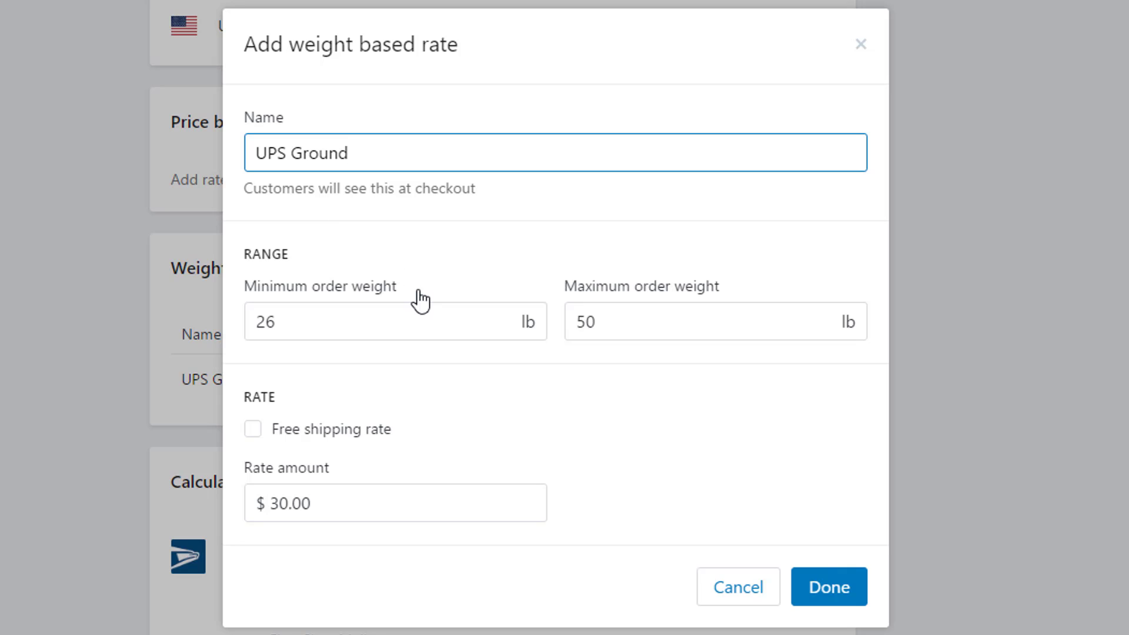
{"action": "left_click", "coordinate": [830, 590]}
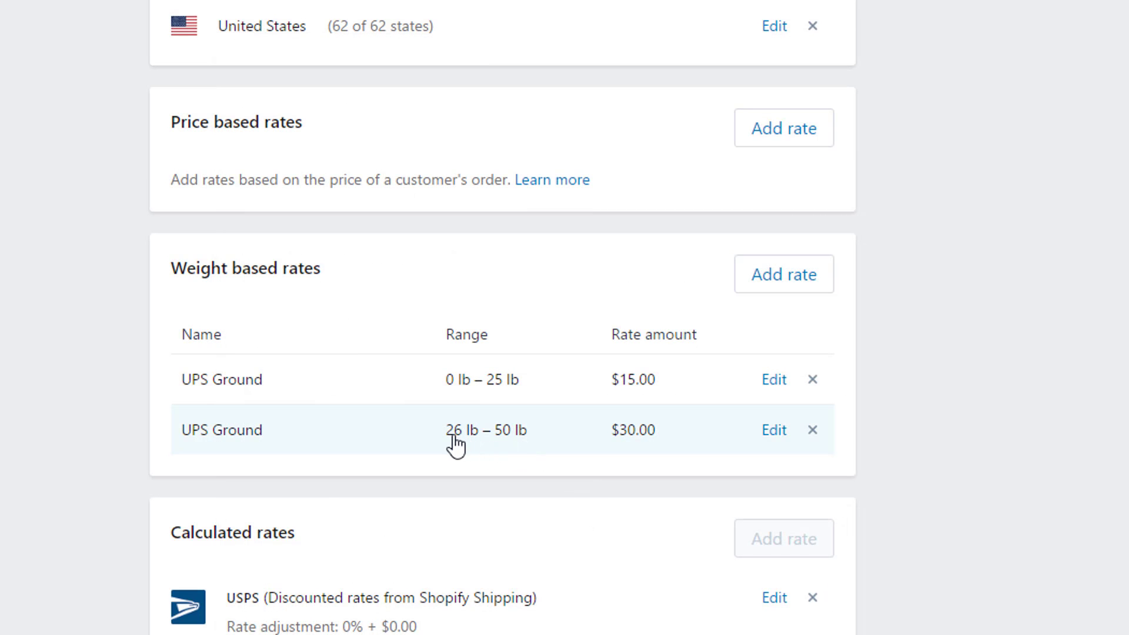
Change the minimum order weight of the $30 UPS Ground rate to 25.1 lb
{"action": "left_click", "coordinate": [774, 430]}
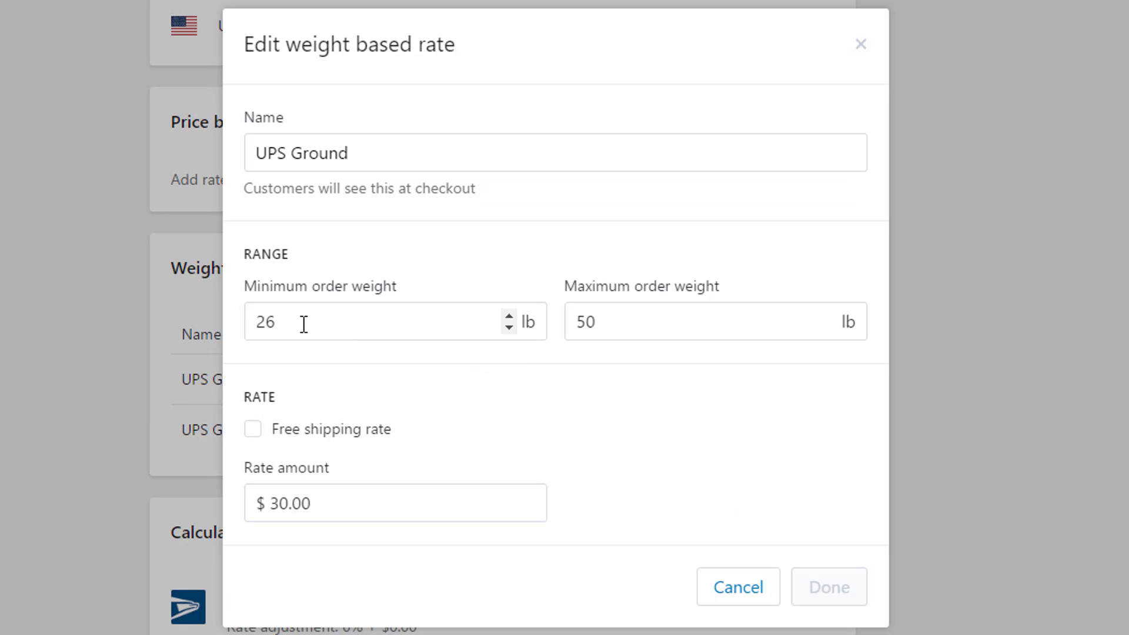
{"action": "left_click", "coordinate": [303, 324]}
{"action": "key", "text": "BackSpace"}
{"action": "type", "text": "5.1"}
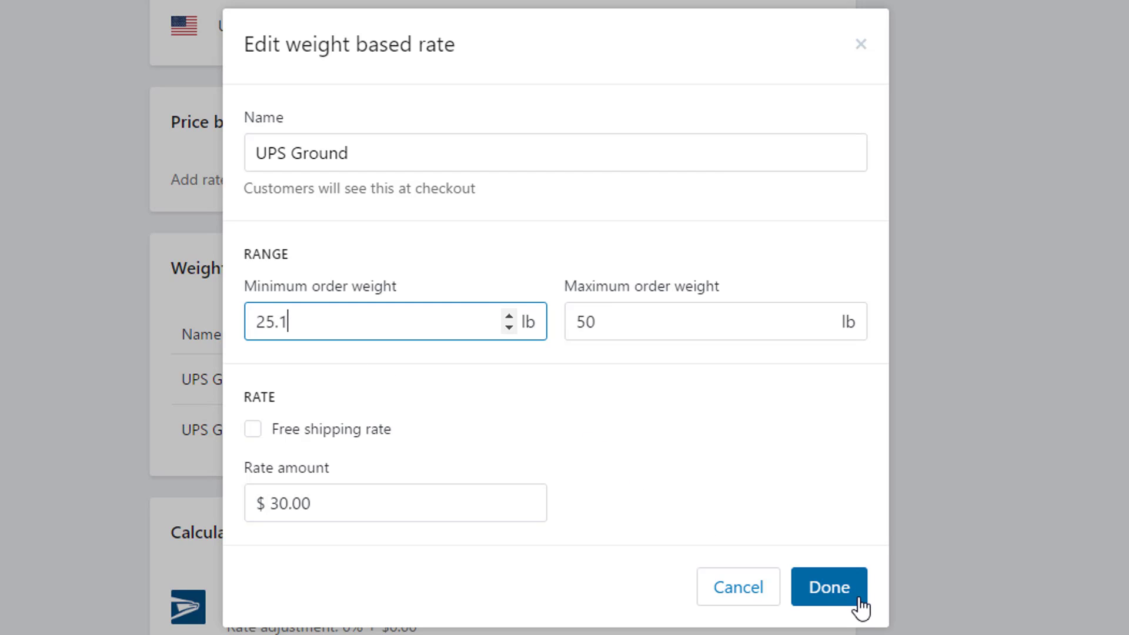
{"action": "left_click", "coordinate": [833, 599]}
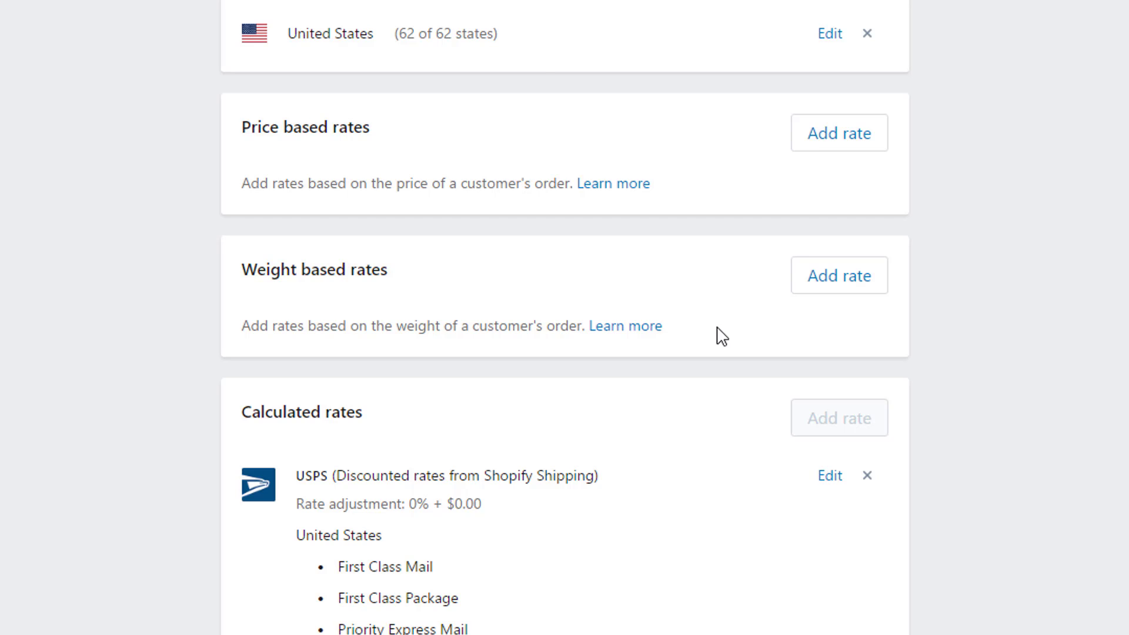
Add a weight based rate named USPS Flat Rate for orders up to 15 lb with a rate amount of $15
{"action": "left_click", "coordinate": [819, 291]}
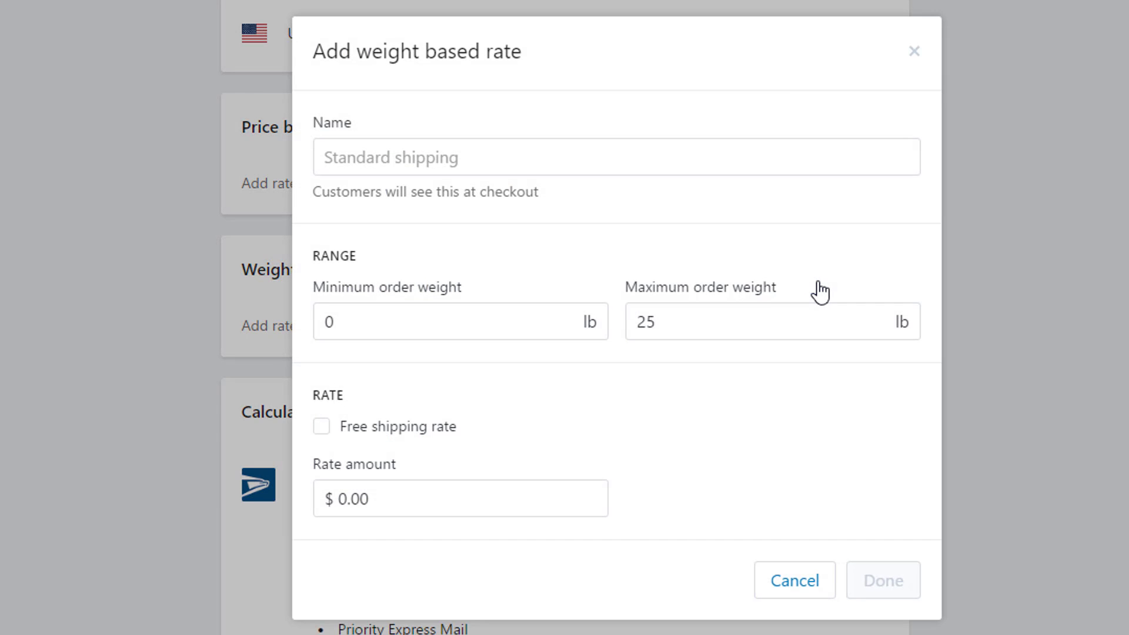
{"action": "left_click_drag", "start_coordinate": [663, 323], "coordinate": [617, 335]}
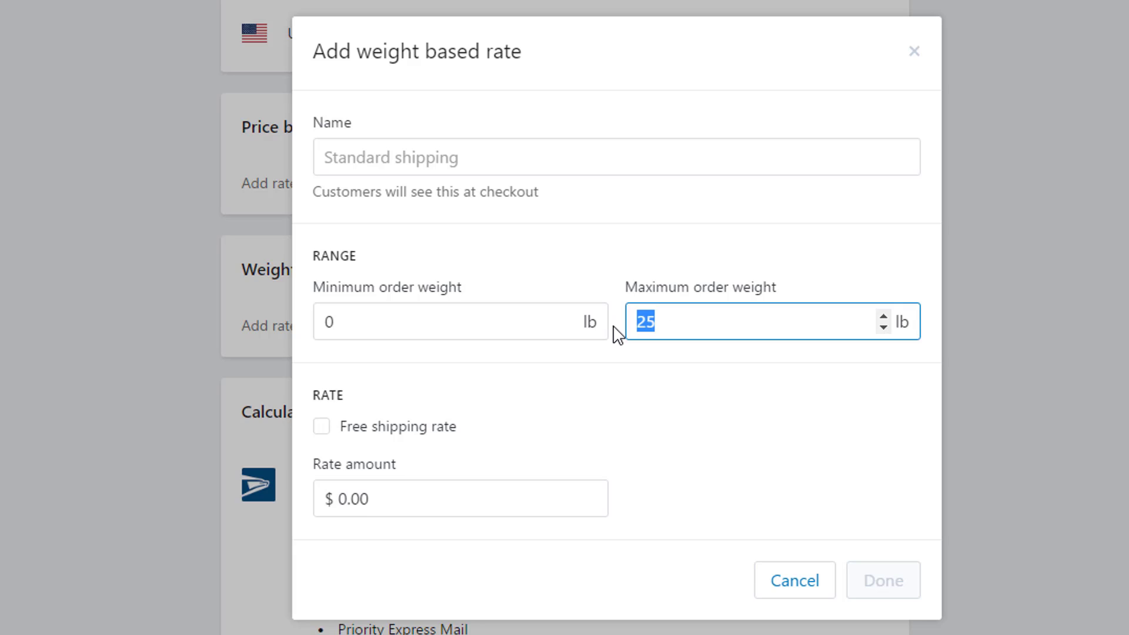
{"action": "type", "text": "15"}
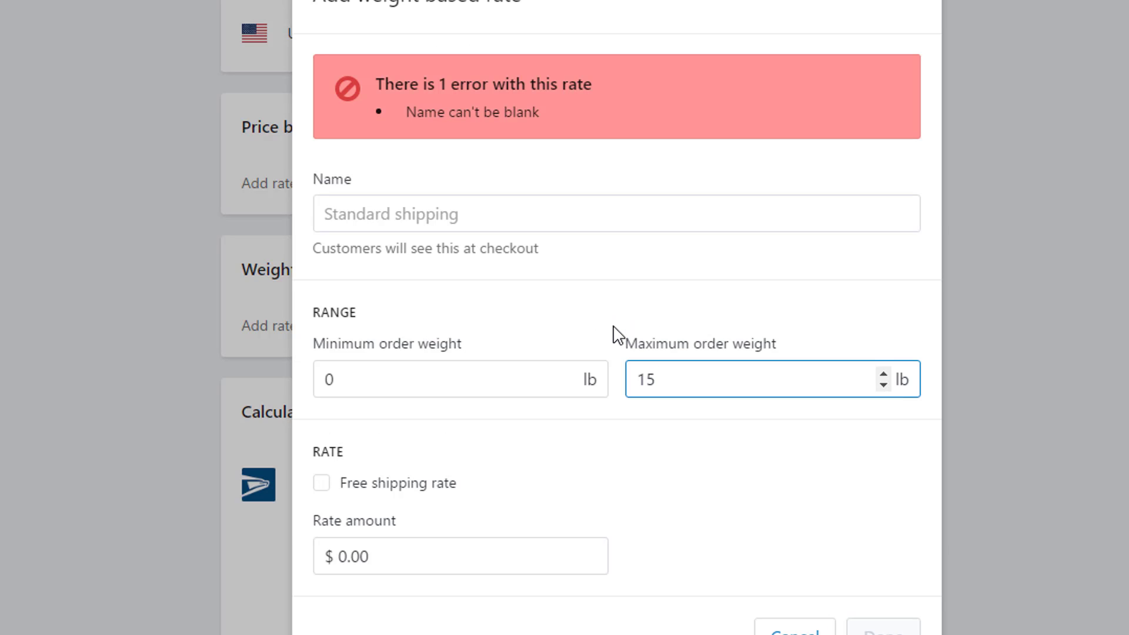
{"action": "left_click", "coordinate": [403, 216]}
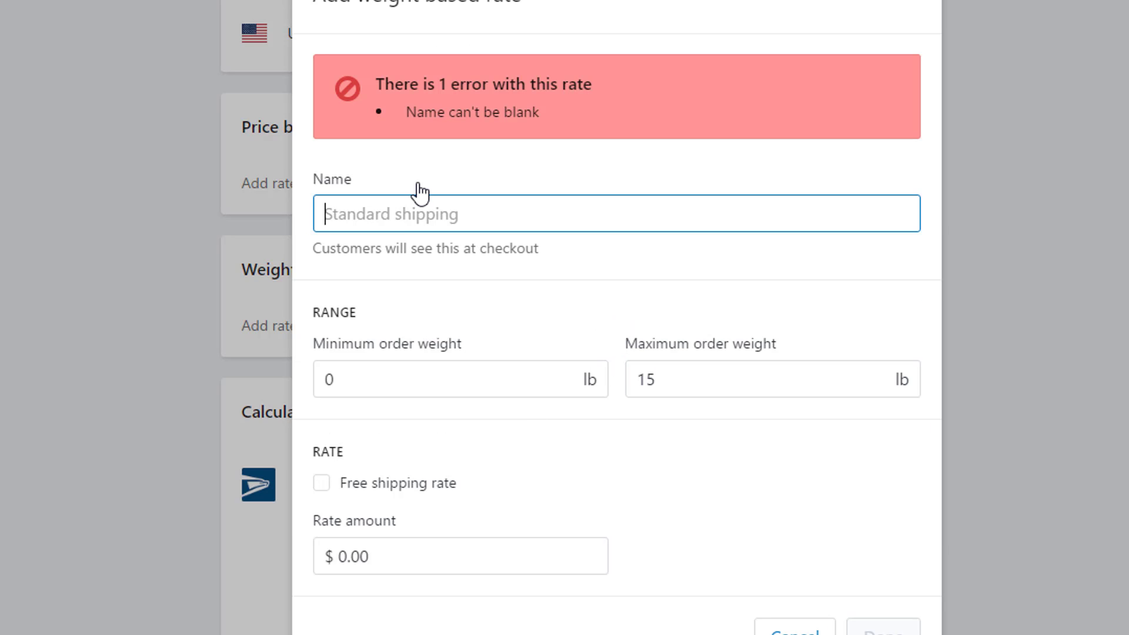
{"action": "type", "text": "US"}
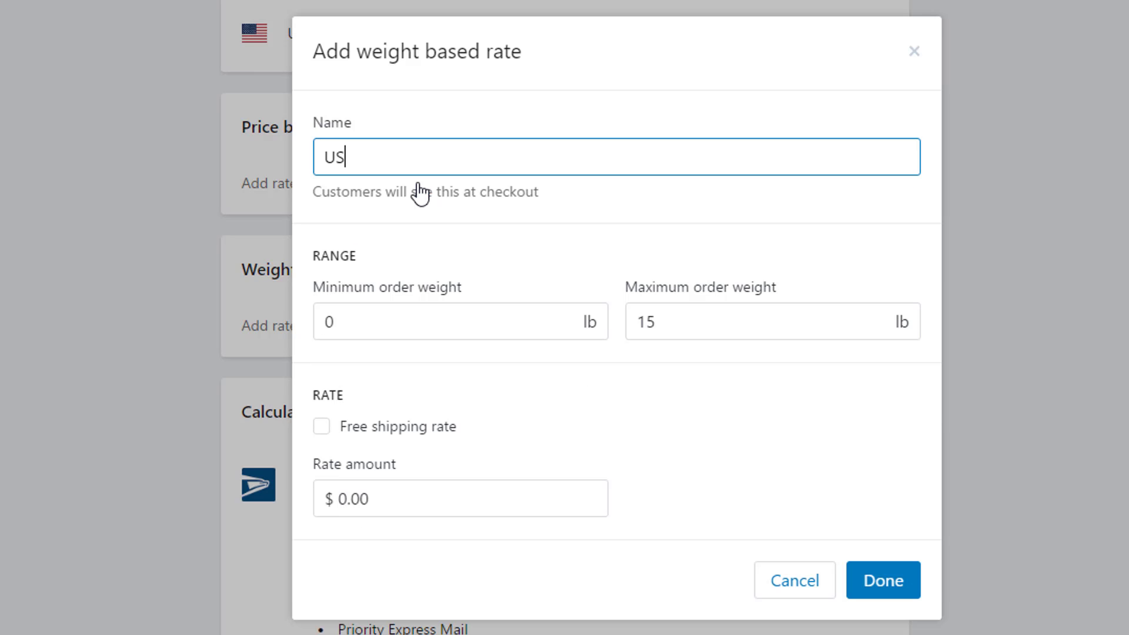
{"action": "type", "text": "PS Flat Rate"}
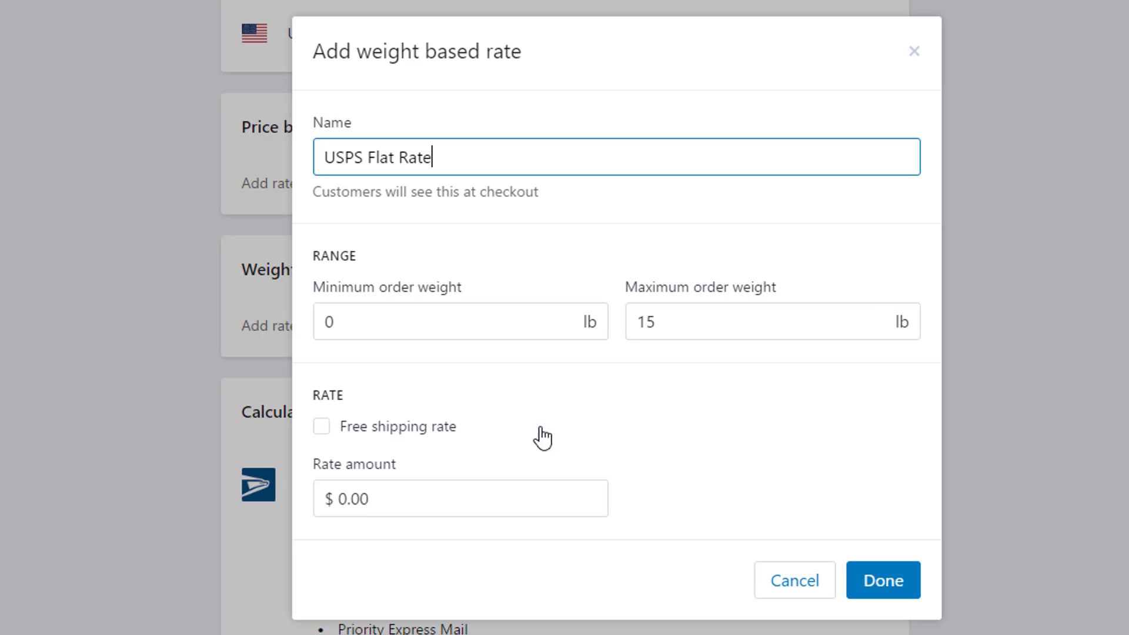
{"action": "left_click", "coordinate": [383, 500]}
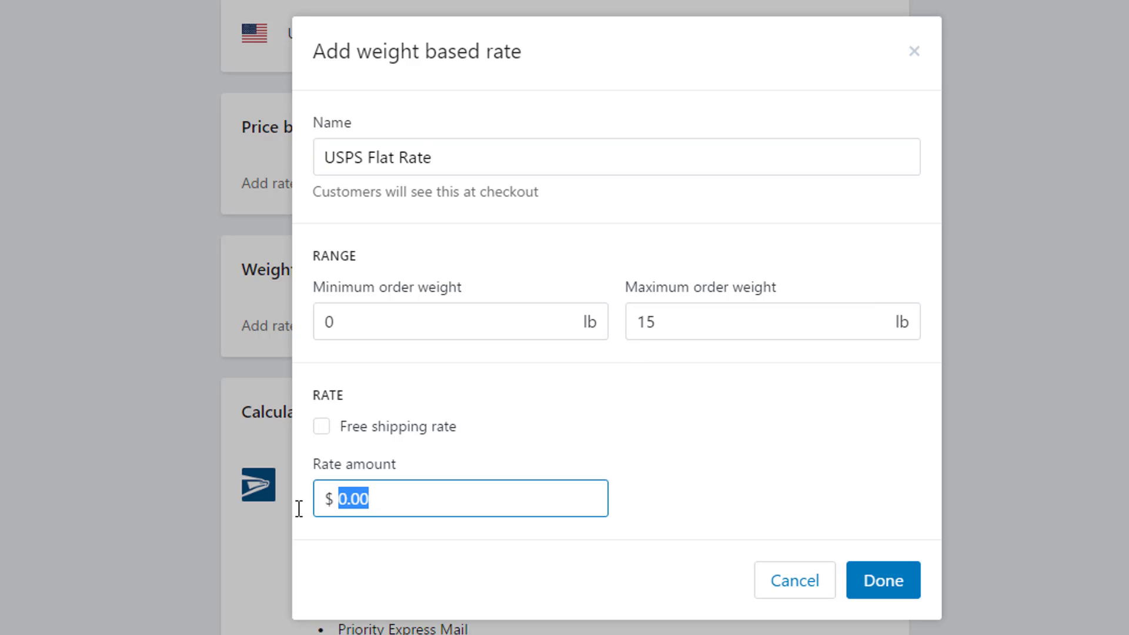
{"action": "type", "text": "15"}
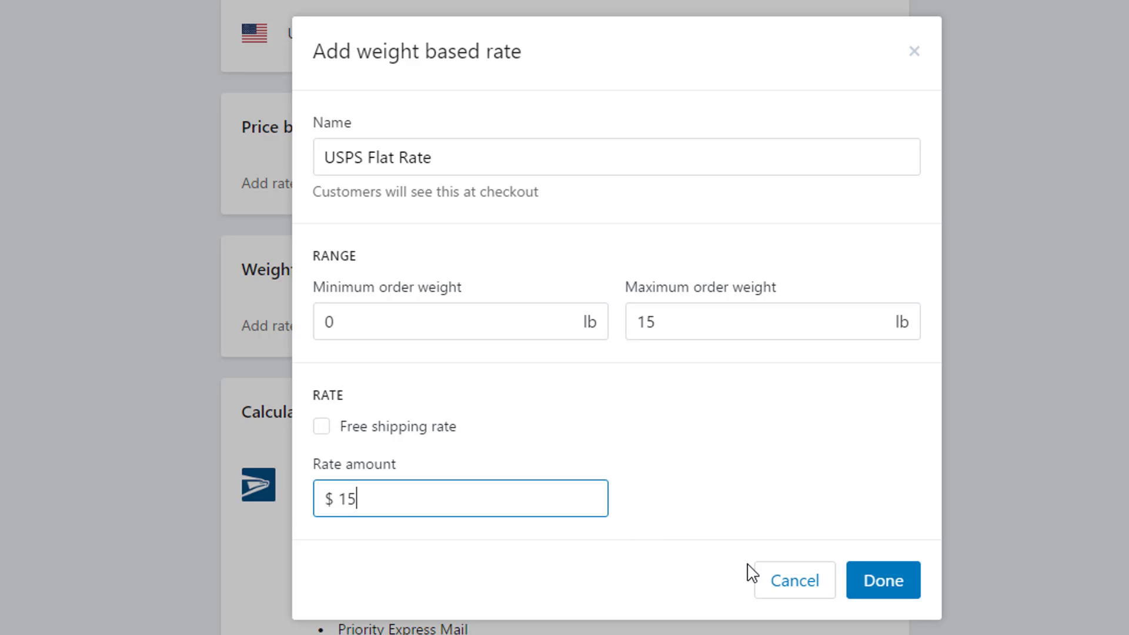
{"action": "left_click", "coordinate": [881, 581]}
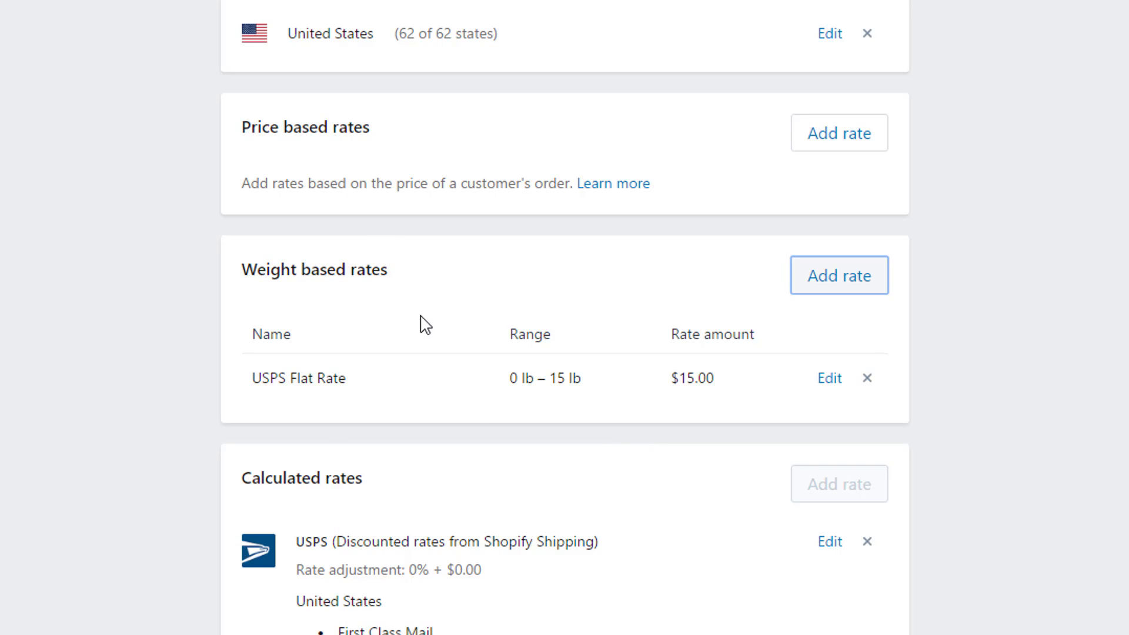
Review the zone's calculated USPS rates and compare the Priority Mail prices per Shopify plan on the example rates page
{"action": "scroll", "coordinate": [474, 429], "scroll_direction": "down", "scroll_amount": 2}
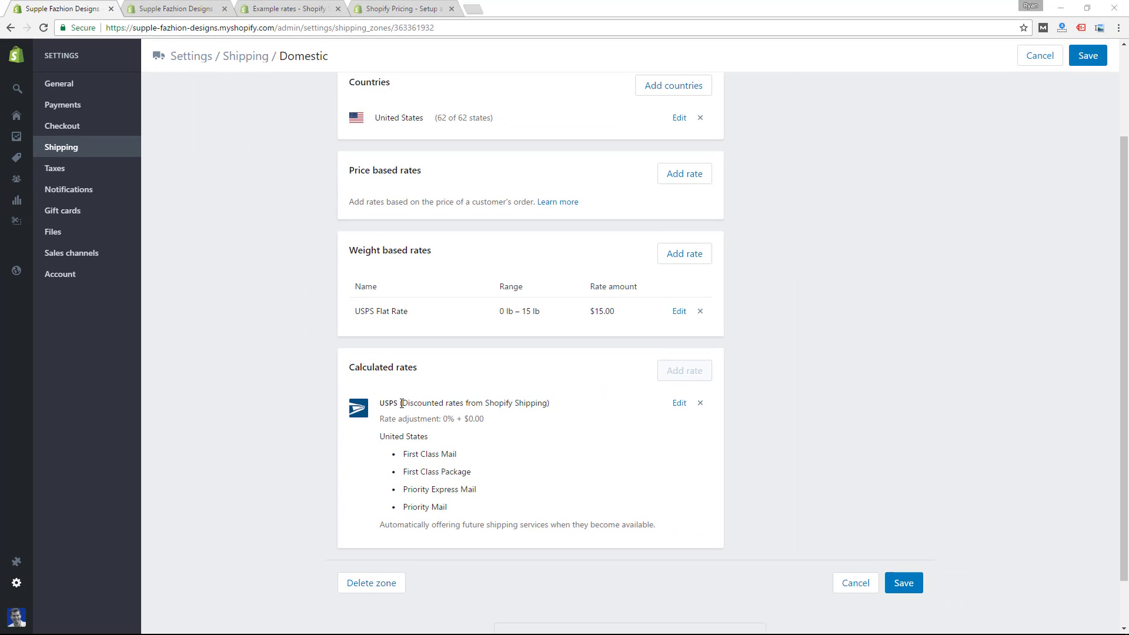
{"action": "left_click", "coordinate": [274, 9]}
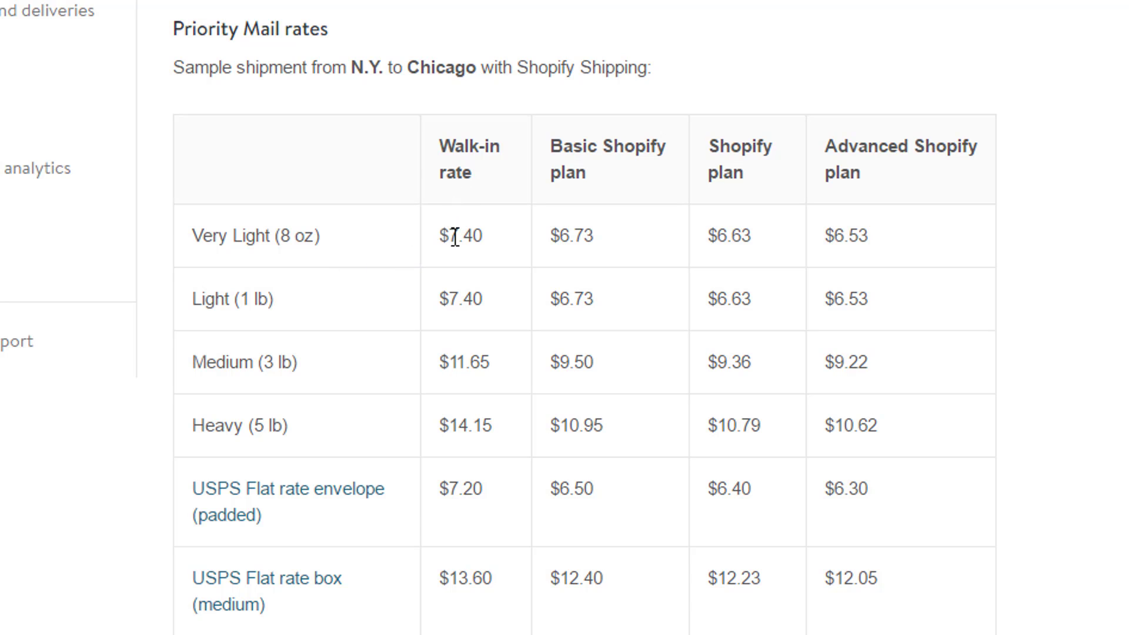
{"action": "scroll", "coordinate": [513, 235], "scroll_direction": "down", "scroll_amount": 6}
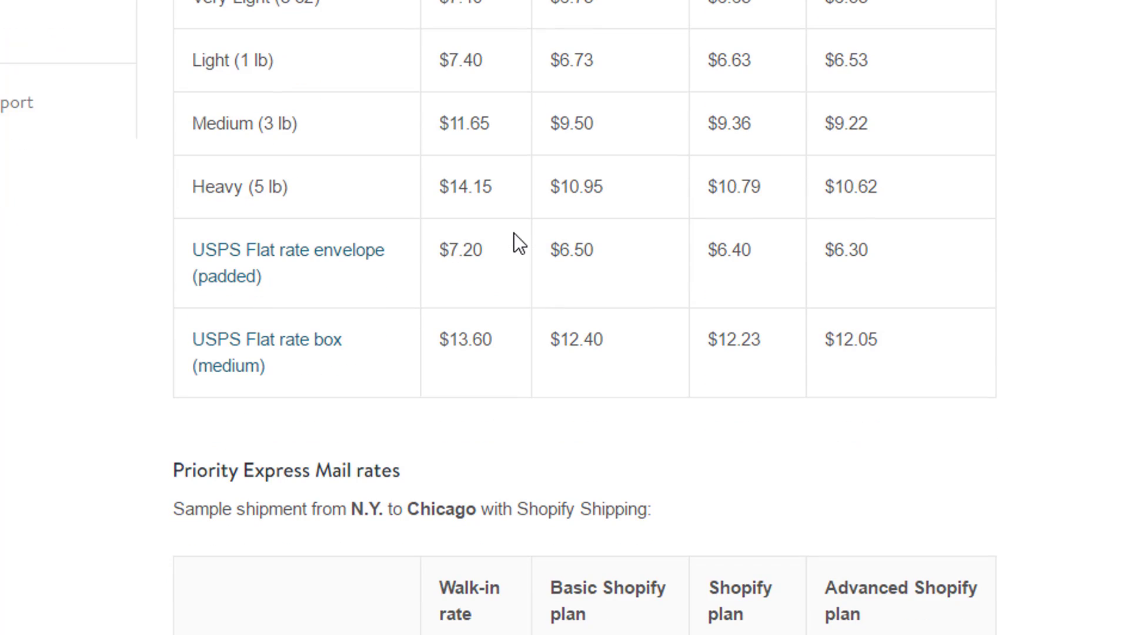
{"action": "scroll", "coordinate": [510, 250], "scroll_direction": "up", "scroll_amount": 6}
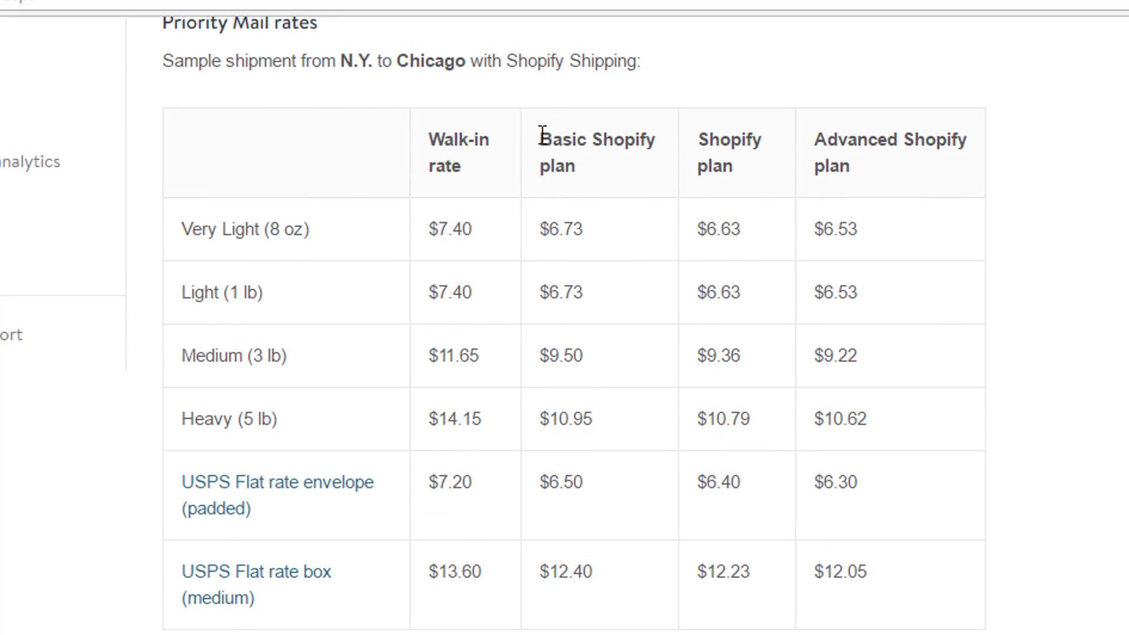
{"action": "left_click_drag", "start_coordinate": [542, 138], "coordinate": [703, 137]}
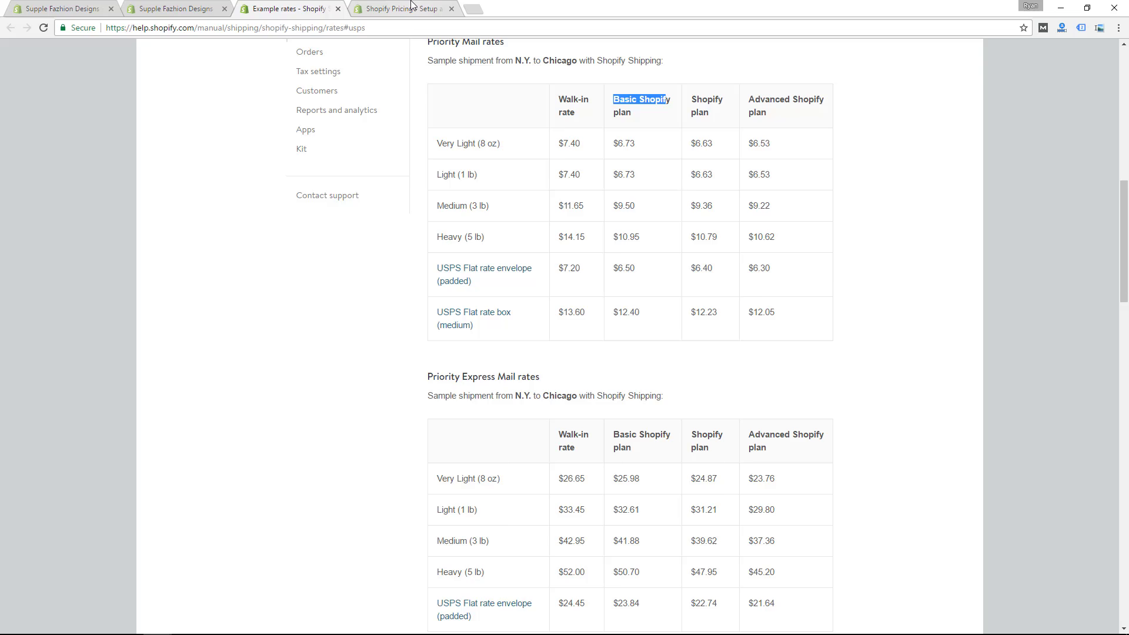
Switch to the Shopify pricing page and examine the plan comparison table, focusing on the Advanced Shopify plan
{"action": "left_click", "coordinate": [411, 6]}
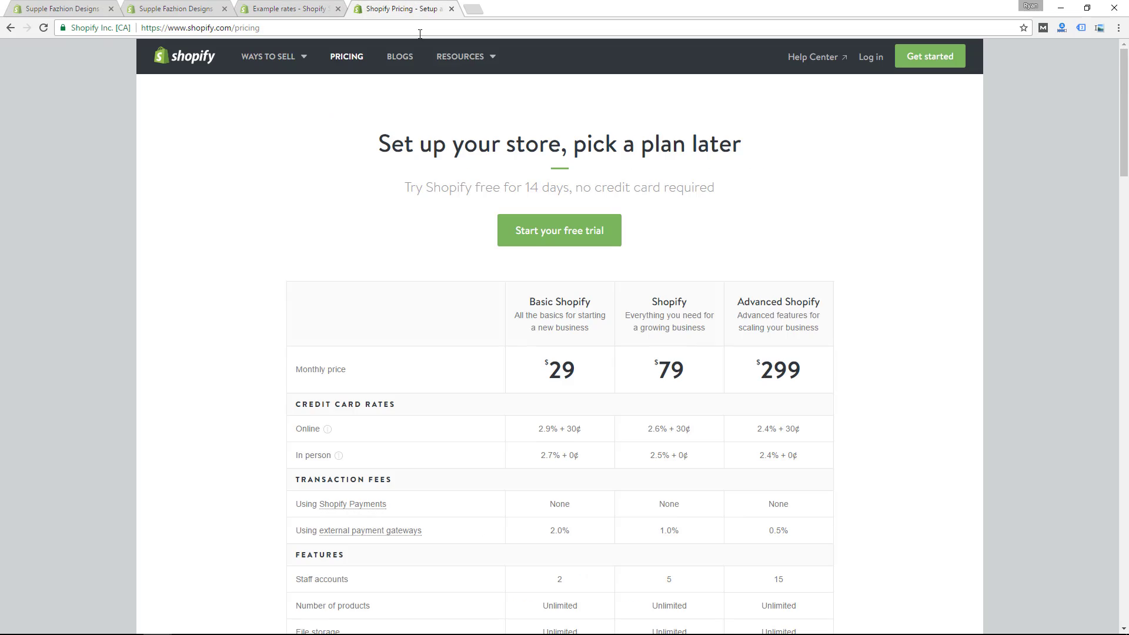
{"action": "scroll", "coordinate": [705, 170], "scroll_direction": "down", "scroll_amount": 3}
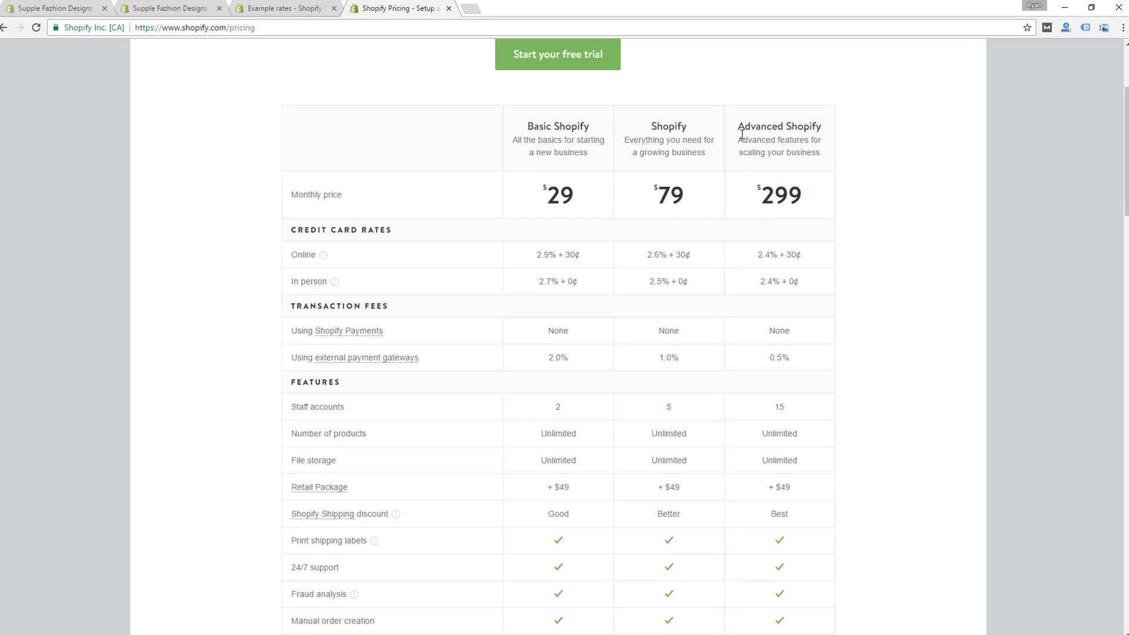
{"action": "left_click_drag", "start_coordinate": [737, 126], "coordinate": [829, 127]}
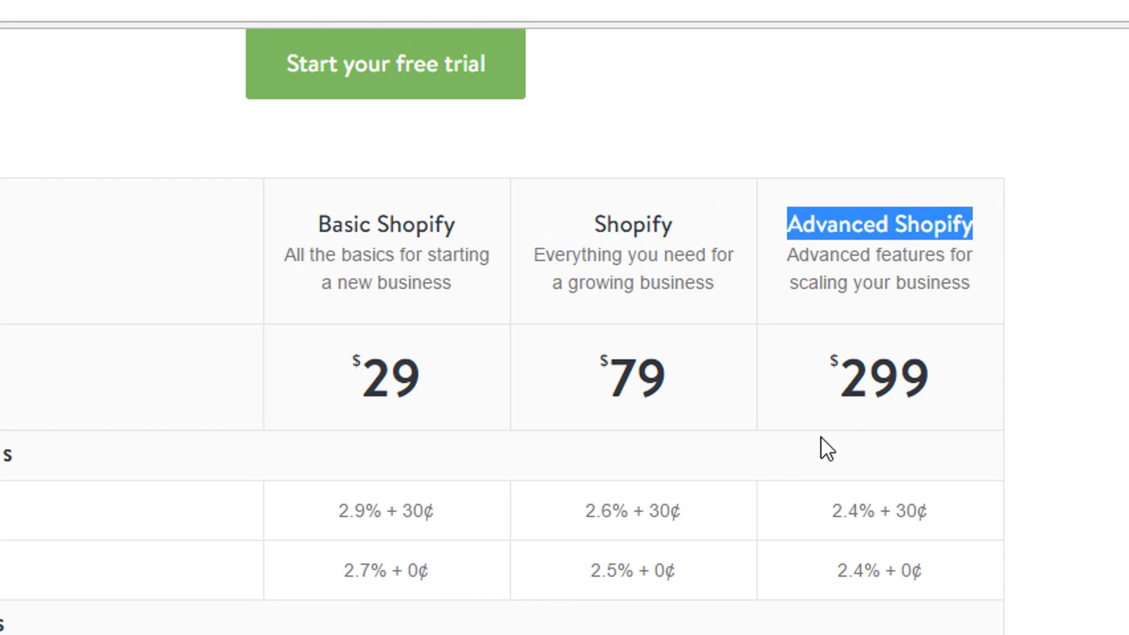
Examine the plan comparison table for the third-party calculated shipping rates and Shopify Shipping discount features
{"action": "scroll", "coordinate": [749, 499], "scroll_direction": "down", "scroll_amount": 5}
{"action": "scroll", "coordinate": [665, 573], "scroll_direction": "down", "scroll_amount": 10}
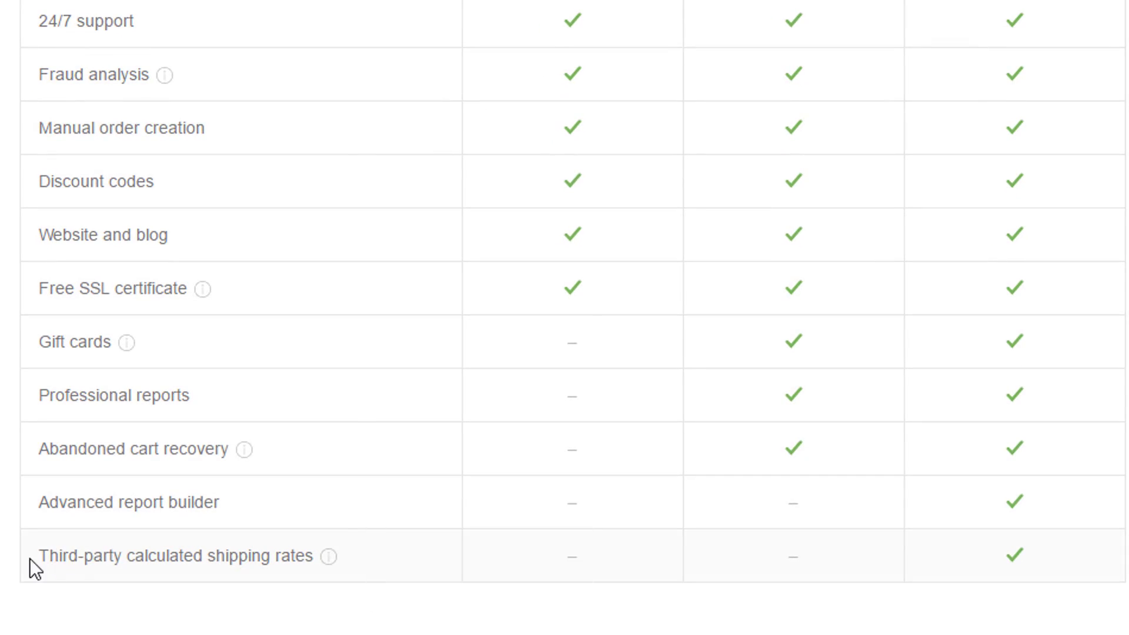
{"action": "mouse_move", "coordinate": [111, 558]}
{"action": "scroll", "coordinate": [232, 385], "scroll_direction": "up", "scroll_amount": 8}
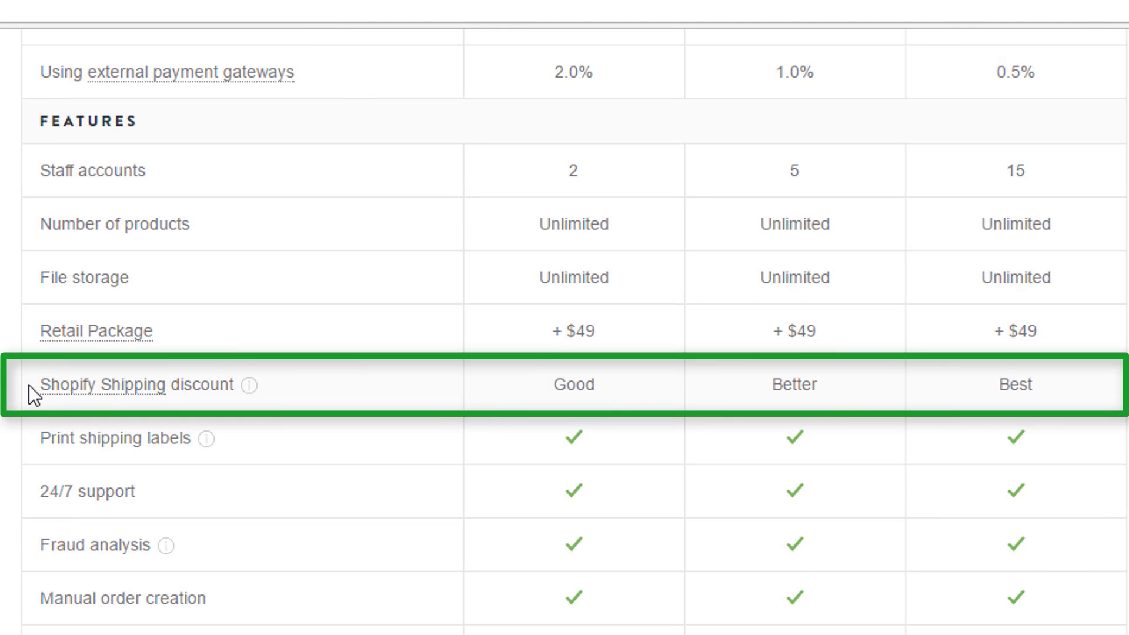
{"action": "left_click_drag", "start_coordinate": [52, 388], "coordinate": [247, 396]}
{"action": "left_click", "coordinate": [246, 396]}
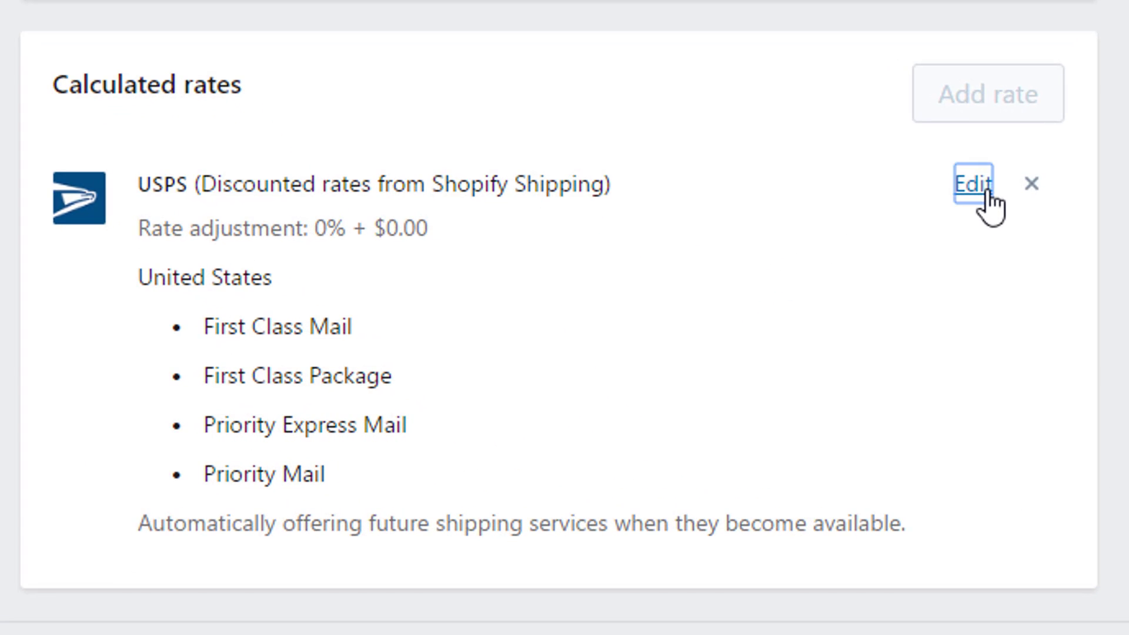
Open the Domestic zone's calculated USPS rate for editing, and save the zone with only its calculated rates
{"action": "left_click", "coordinate": [987, 191]}
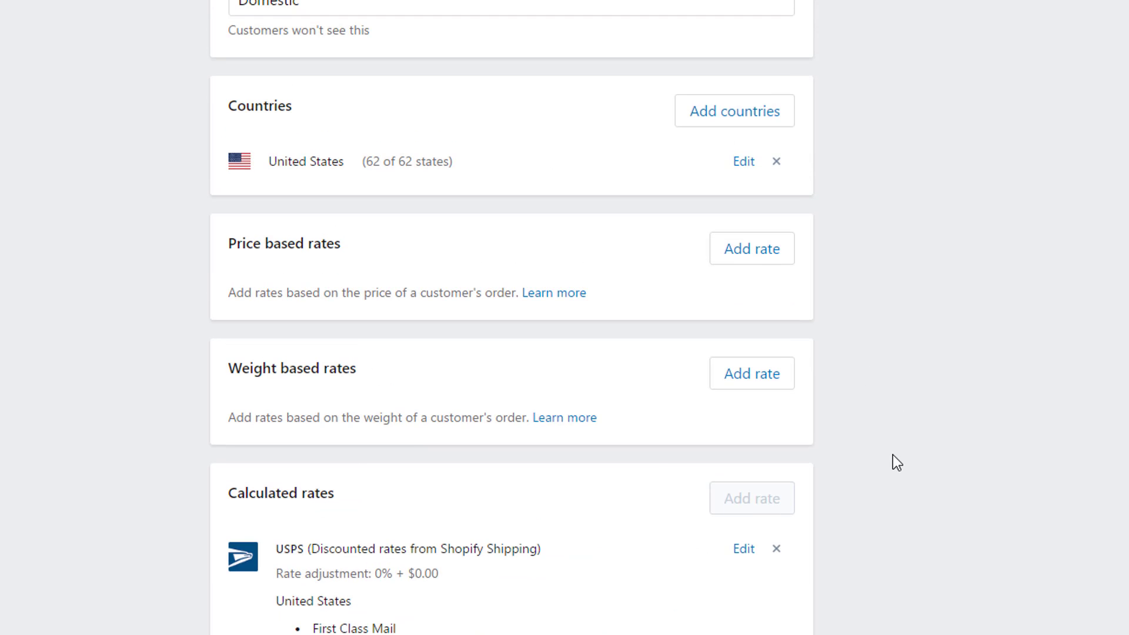
{"action": "scroll", "coordinate": [828, 300], "scroll_direction": "down", "scroll_amount": 4}
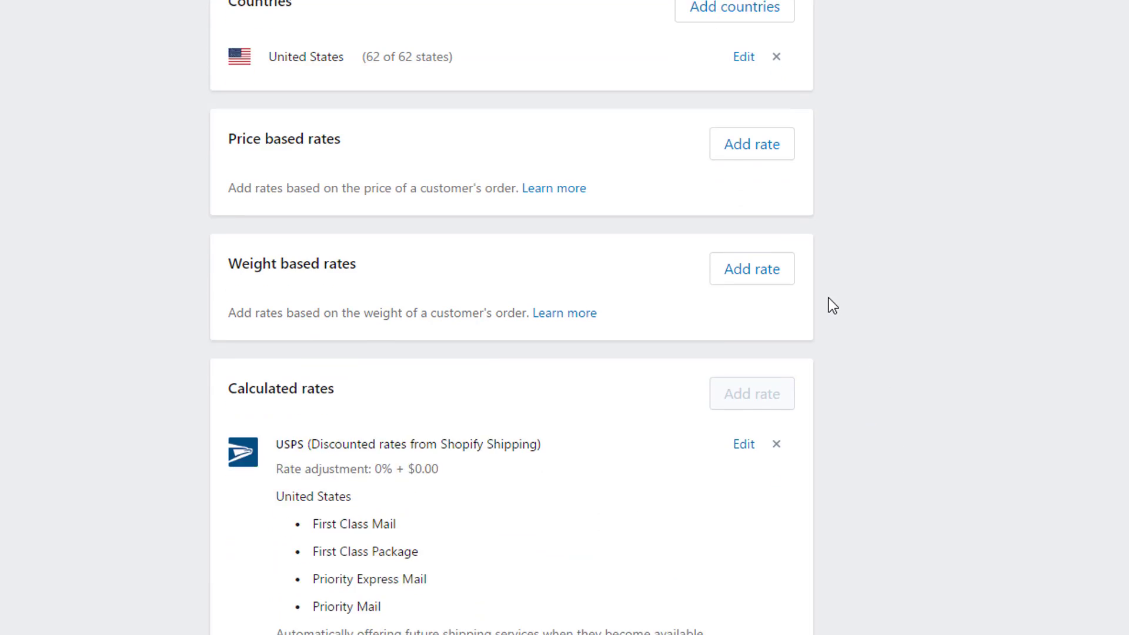
{"action": "left_click", "coordinate": [1019, 614]}
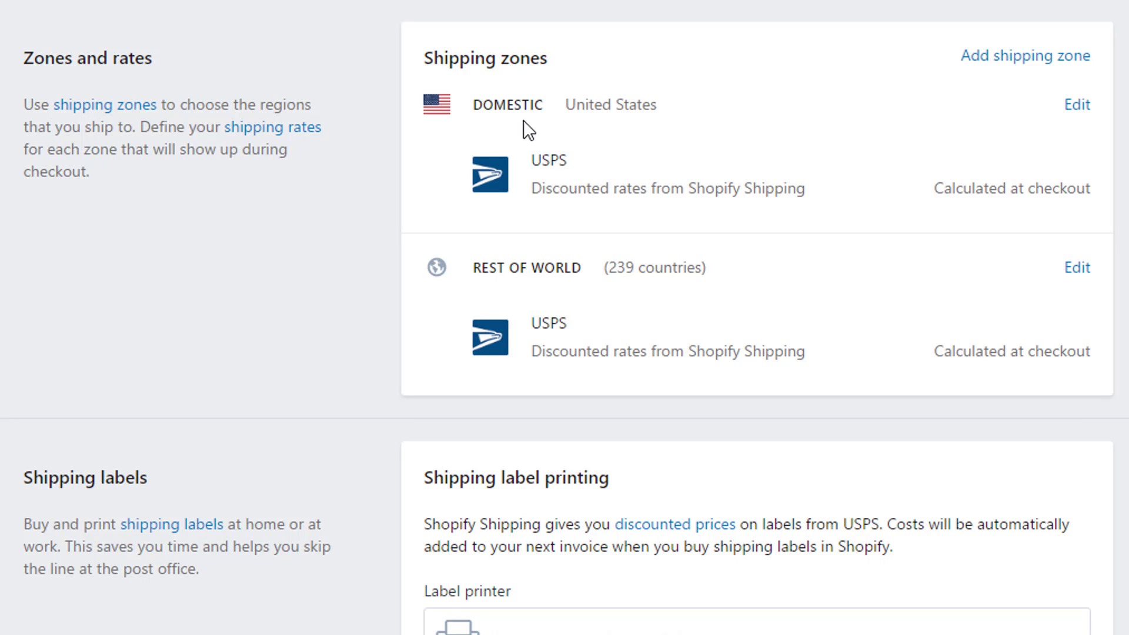
Review the shipping settings for zones, label printing, saved packages, custom carrier accounts and dropshipping services
{"action": "scroll", "coordinate": [453, 115], "scroll_direction": "down", "scroll_amount": 4}
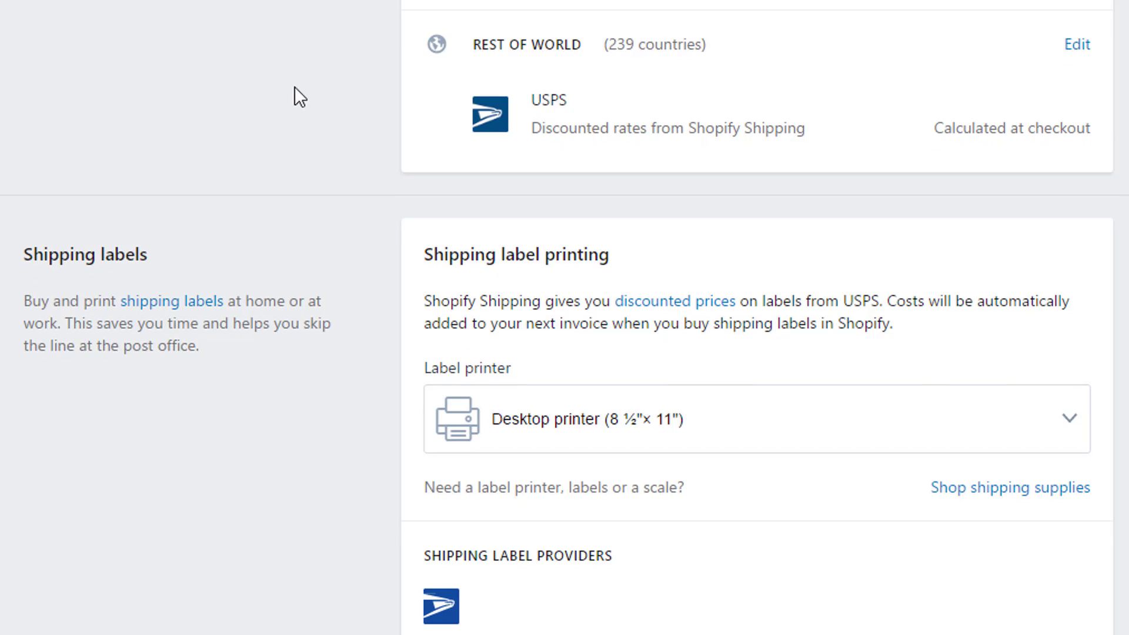
{"action": "scroll", "coordinate": [277, 96], "scroll_direction": "up", "scroll_amount": 4}
{"action": "scroll", "coordinate": [257, 116], "scroll_direction": "down", "scroll_amount": 7}
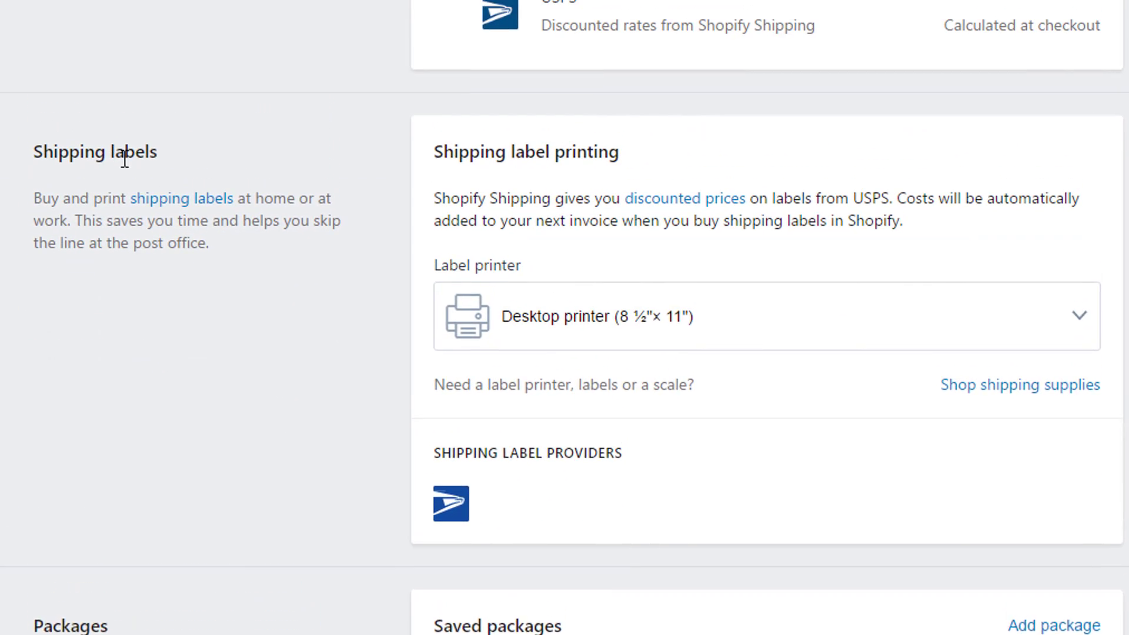
{"action": "scroll", "coordinate": [393, 378], "scroll_direction": "down", "scroll_amount": 2}
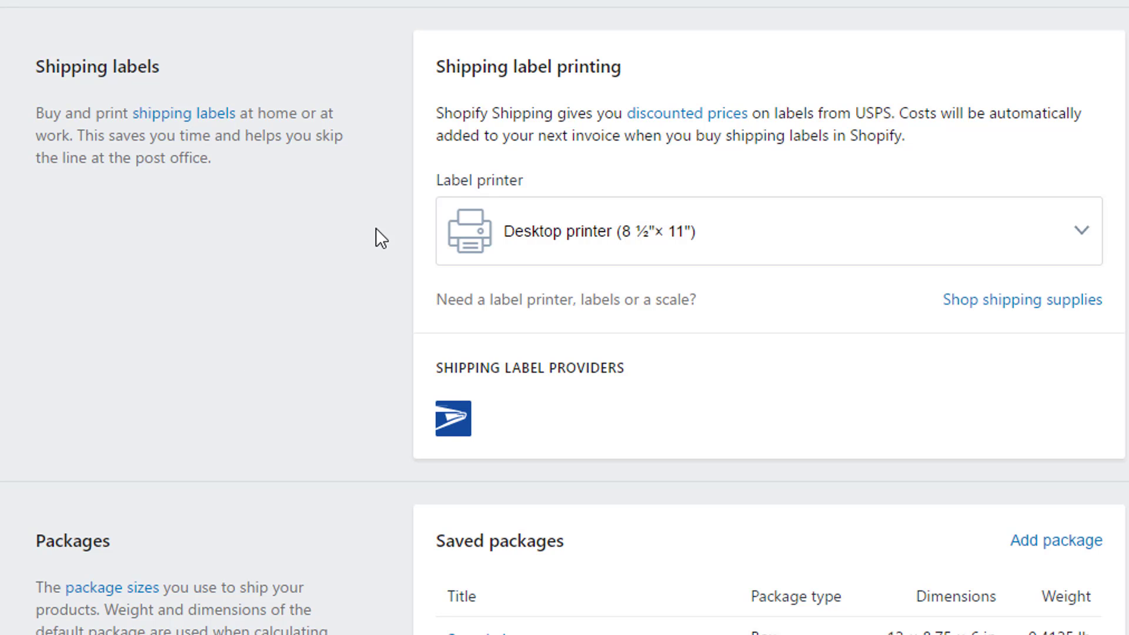
{"action": "scroll", "coordinate": [375, 230], "scroll_direction": "down", "scroll_amount": 6}
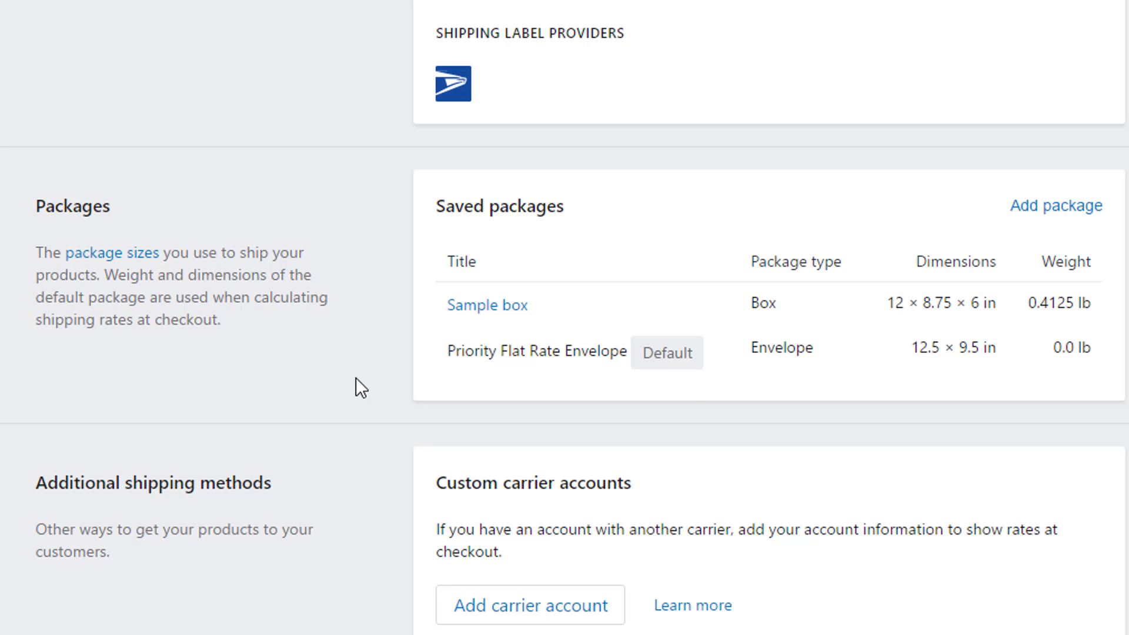
{"action": "scroll", "coordinate": [348, 377], "scroll_direction": "down", "scroll_amount": 3}
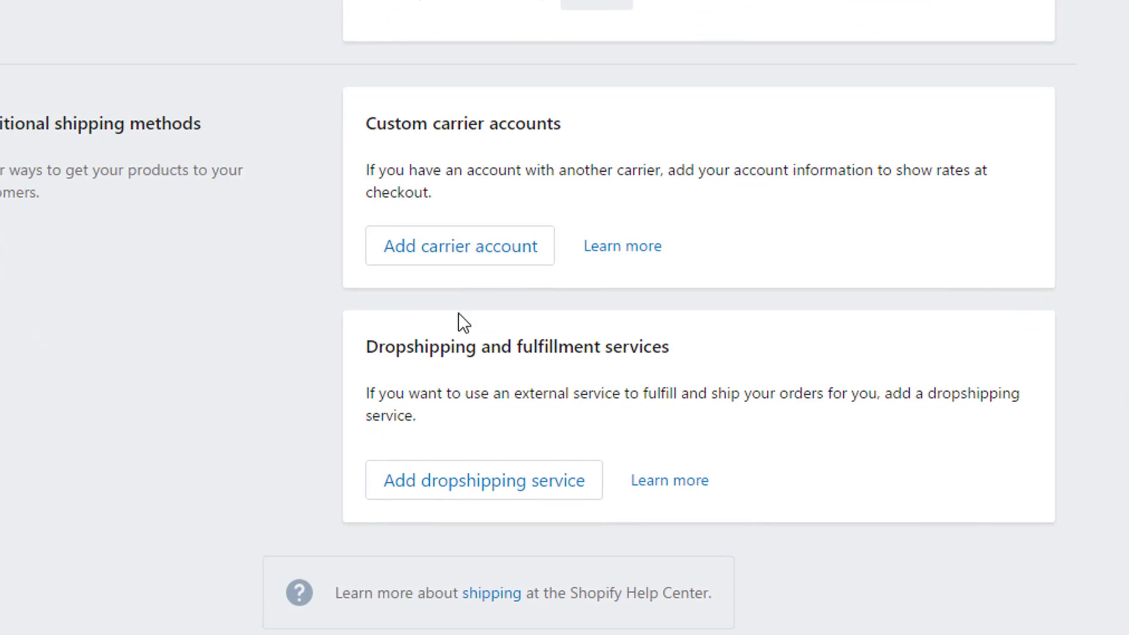
{"action": "scroll", "coordinate": [259, 163], "scroll_direction": "up", "scroll_amount": 6}
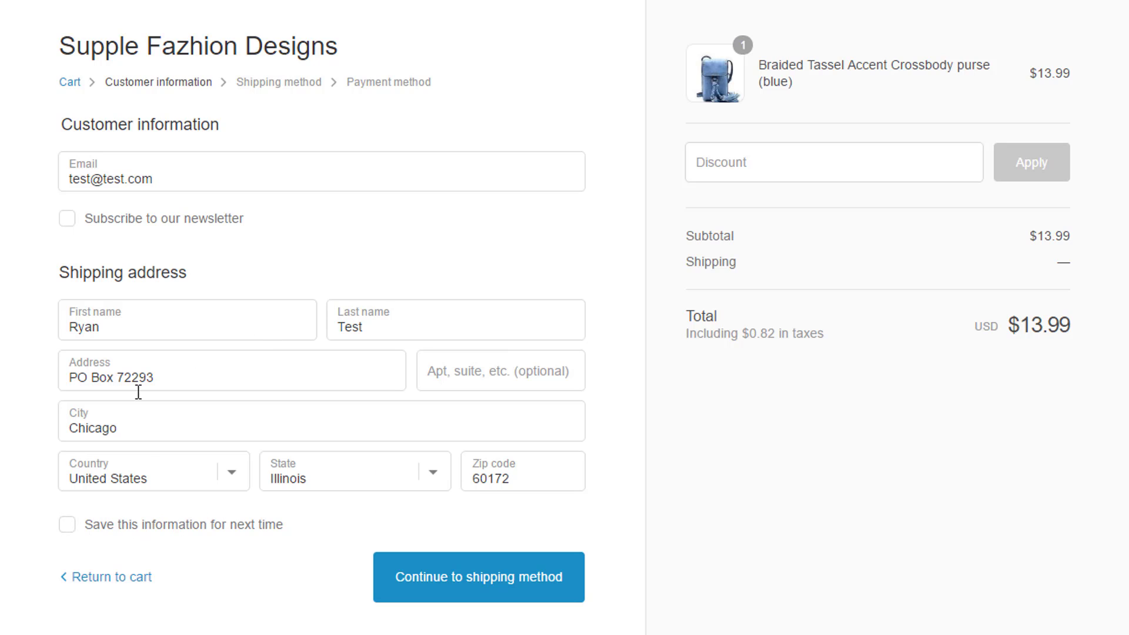
Continue the storefront's test checkout from the customer information to the shipping method choices
{"action": "left_click", "coordinate": [486, 595]}
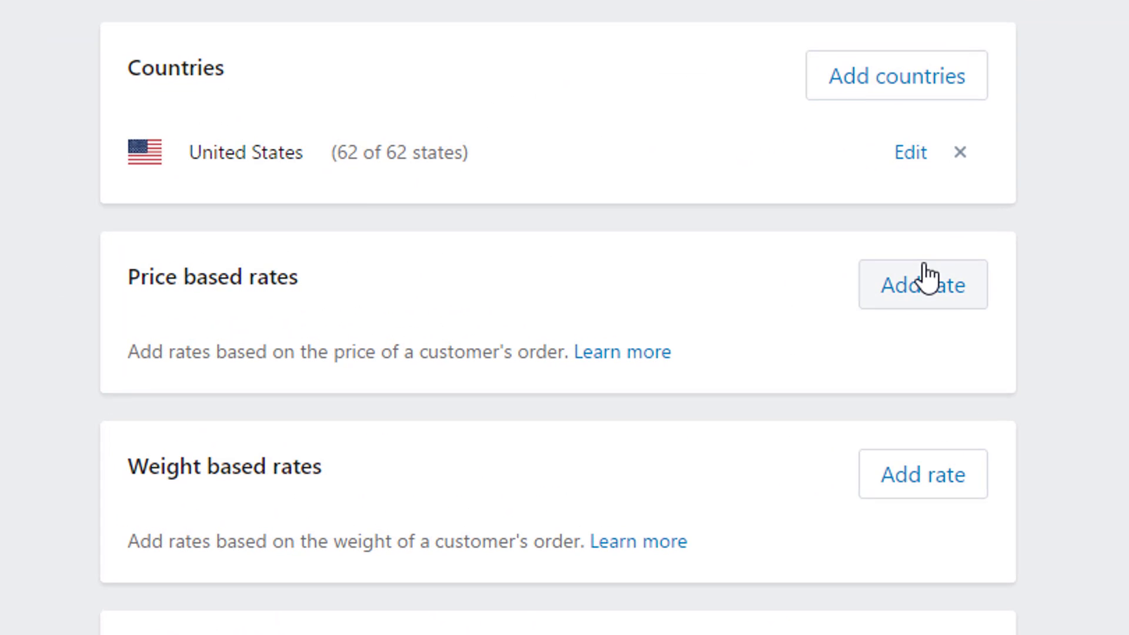
Add a price based free shipping rate named Free Shipping with a $5 minimum order price, and save the Domestic zone
{"action": "left_click", "coordinate": [928, 278]}
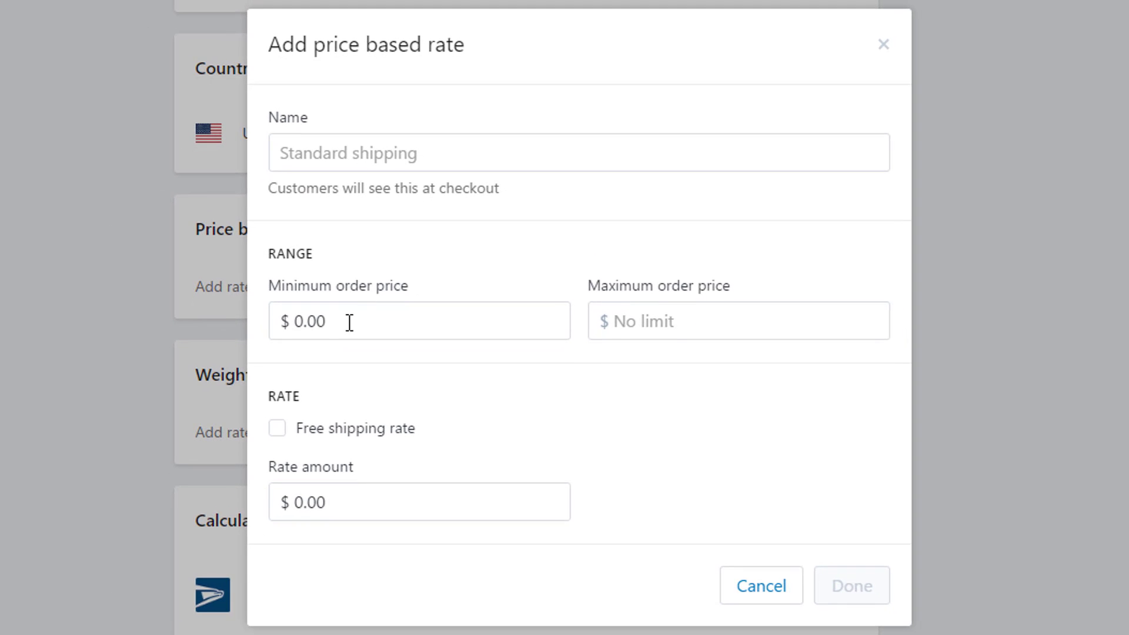
{"action": "left_click_drag", "start_coordinate": [349, 322], "coordinate": [282, 320]}
{"action": "type", "text": "5"}
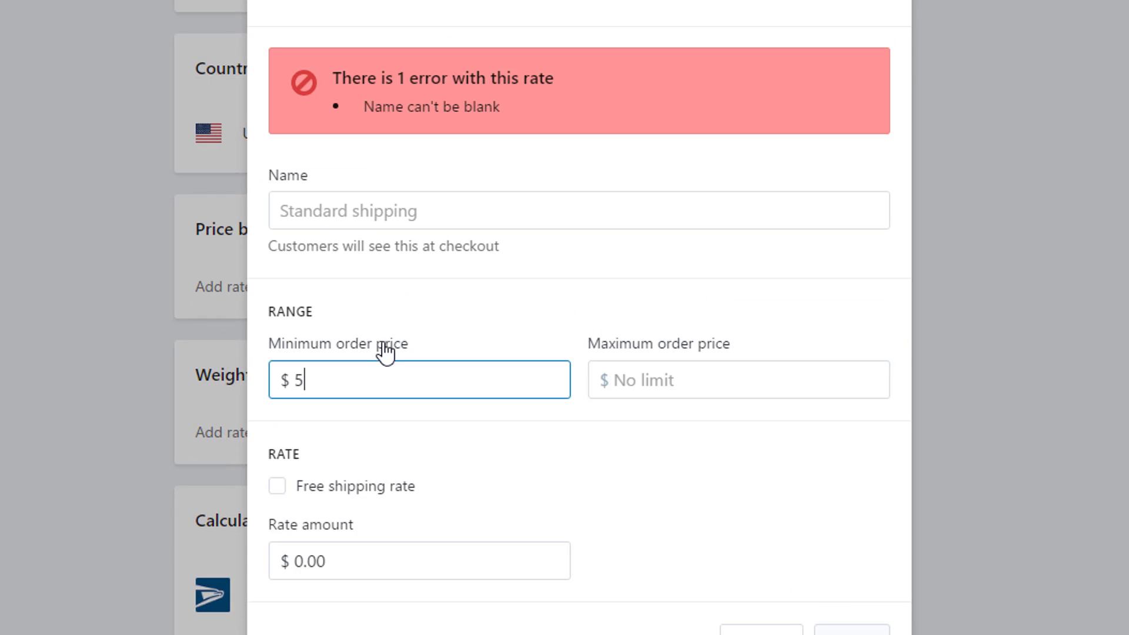
{"action": "left_click", "coordinate": [362, 226]}
{"action": "type", "text": "Free Shipping"}
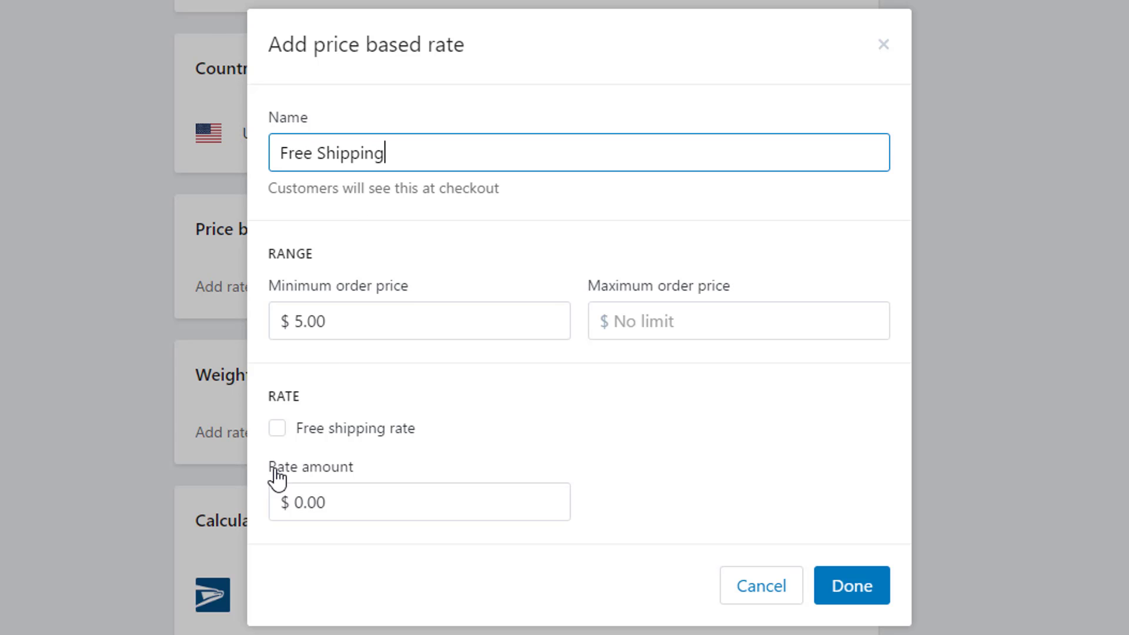
{"action": "left_click", "coordinate": [278, 428]}
{"action": "left_click", "coordinate": [850, 573]}
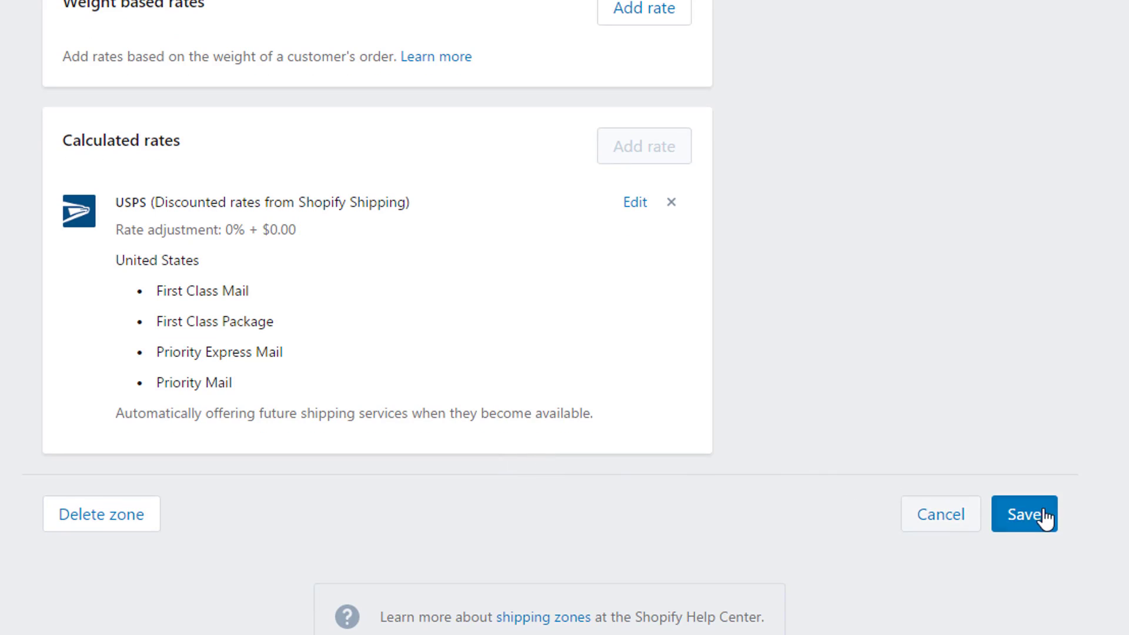
{"action": "left_click", "coordinate": [1044, 518]}
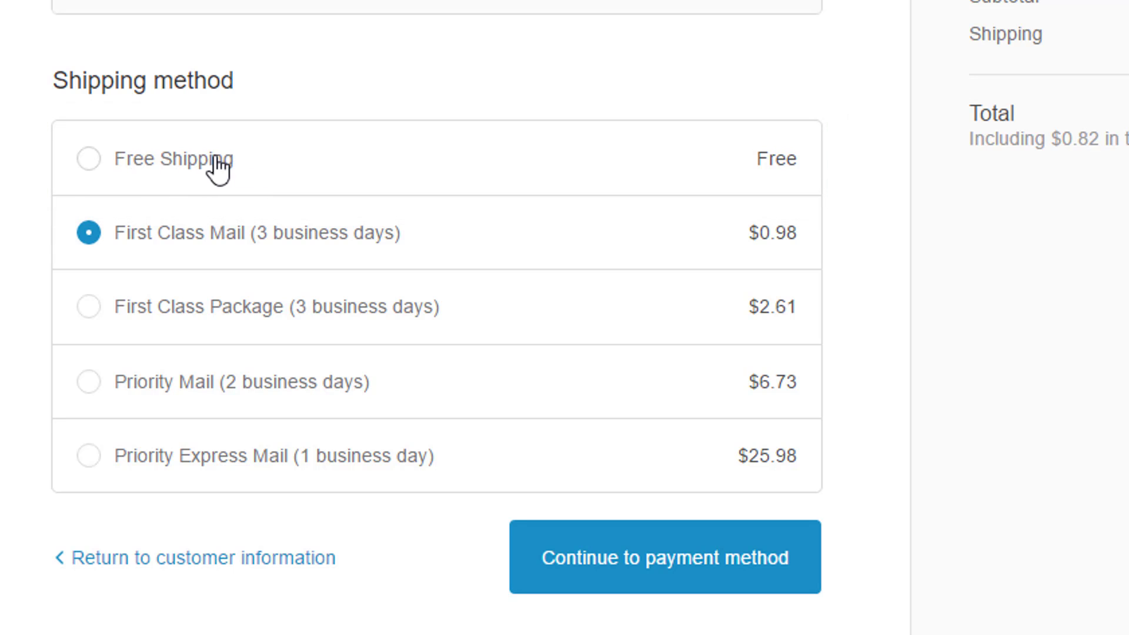
Choose Free Shipping as the shipping method in the test checkout
{"action": "left_click", "coordinate": [88, 160]}
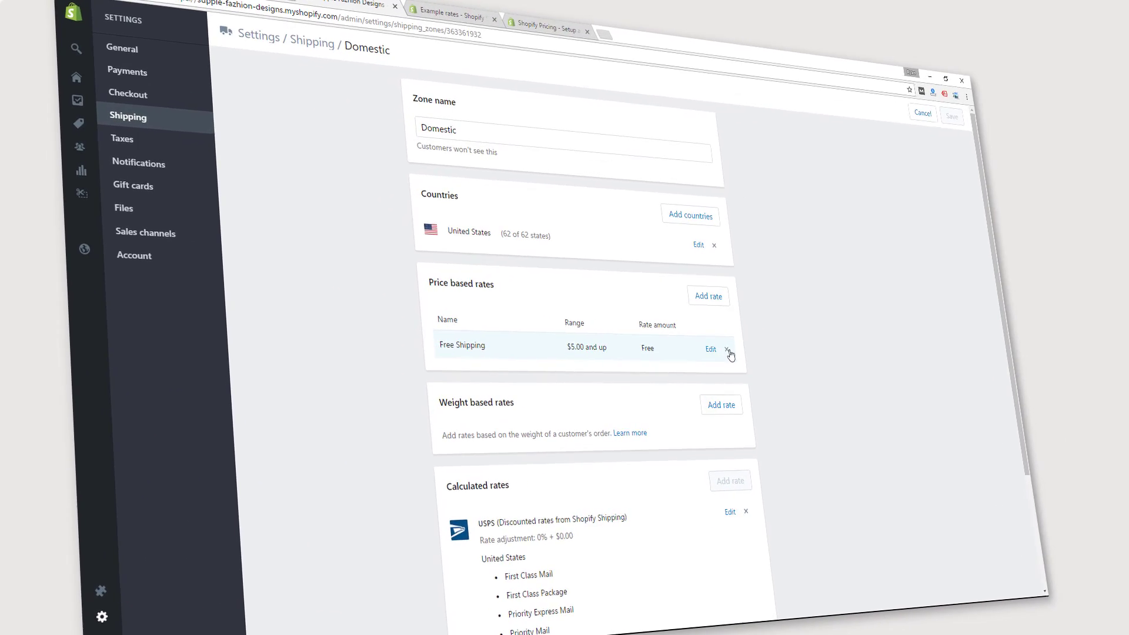
Remove the Free Shipping price based rate from the Domestic zone and save the zone
{"action": "left_click", "coordinate": [728, 349]}
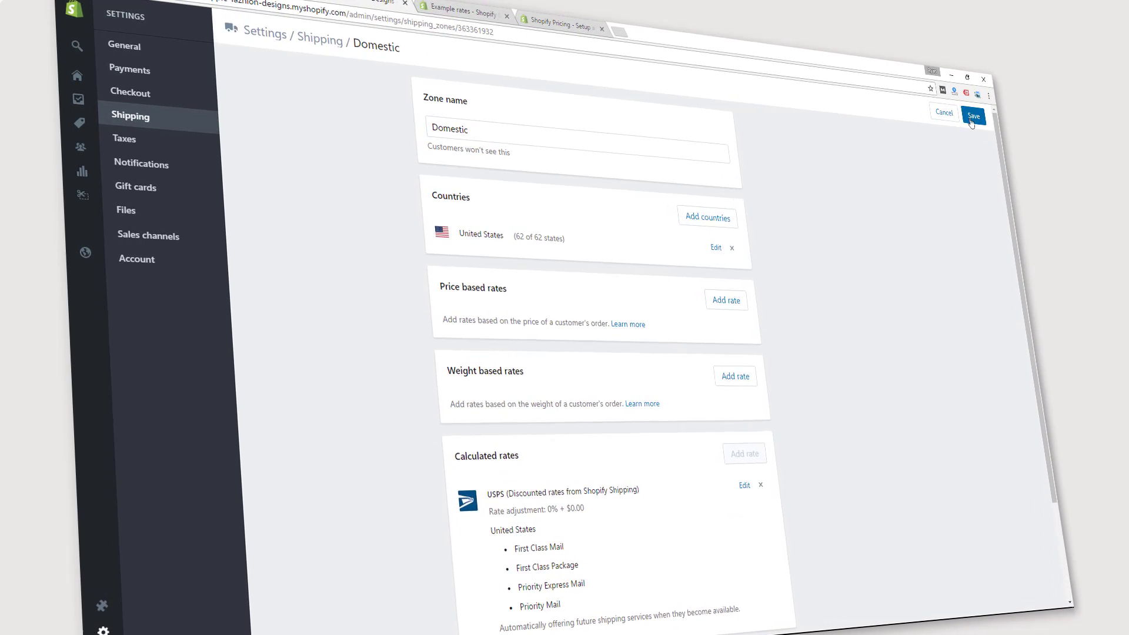
{"action": "key", "text": "ctrl+s"}
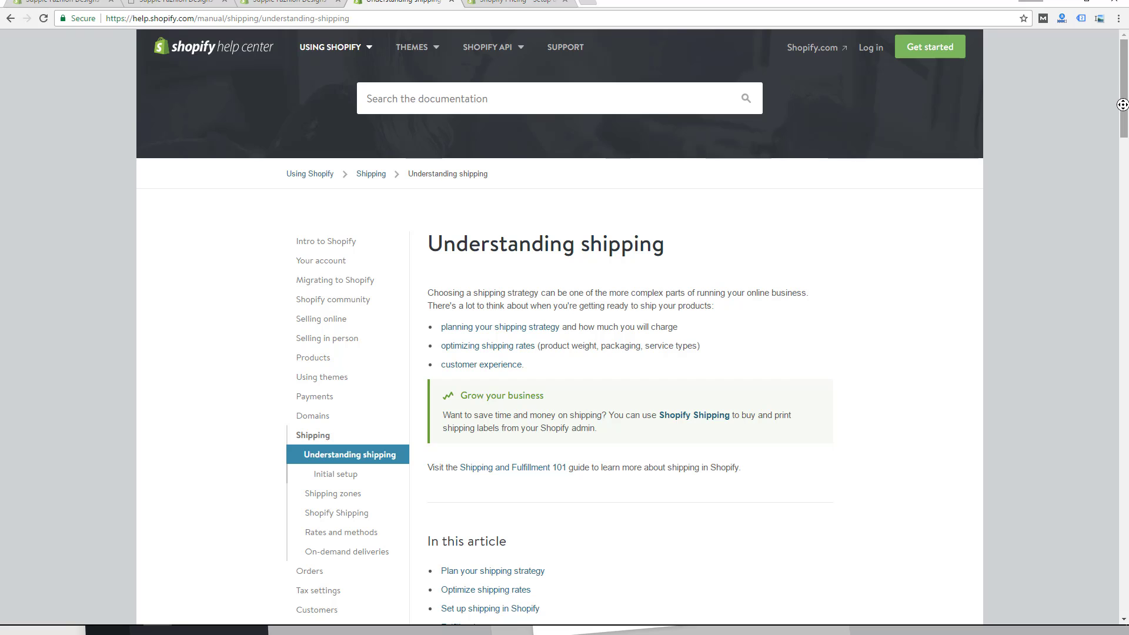
Read the Understanding shipping article in the Shopify Help Center, covering shipping strategies, rate optimization and customer experience
{"action": "scroll", "coordinate": [1123, 114], "scroll_direction": "down", "scroll_amount": 1}
{"action": "left_click_drag", "start_coordinate": [1123, 118], "coordinate": [1123, 126]}
{"action": "scroll", "coordinate": [1123, 125], "scroll_direction": "down", "scroll_amount": 5}
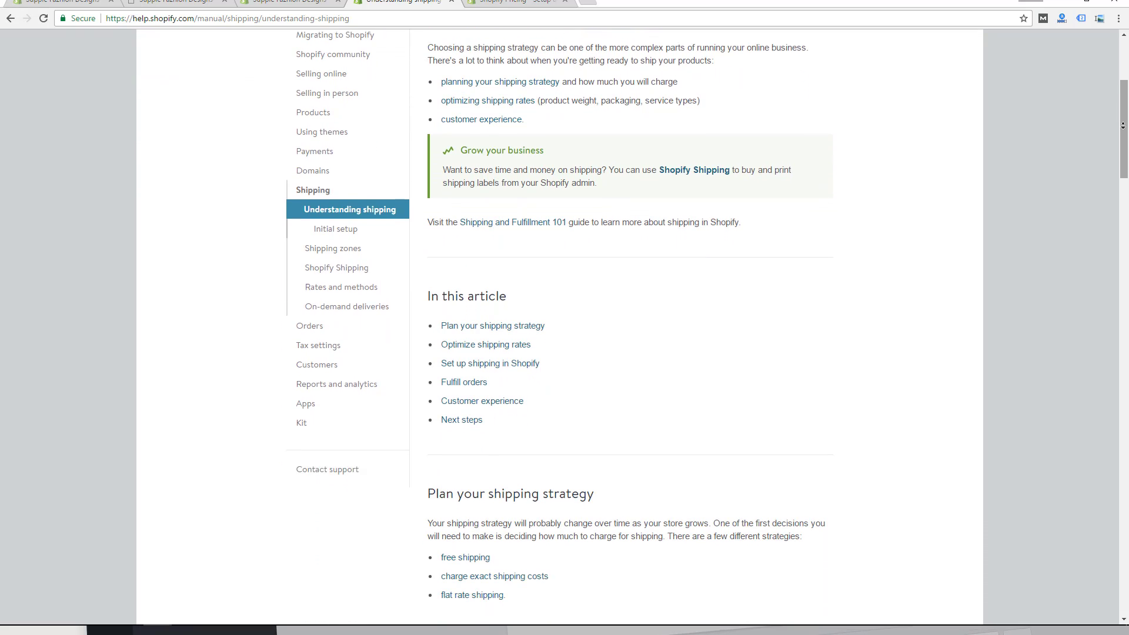
{"action": "scroll", "coordinate": [1123, 125], "scroll_direction": "down", "scroll_amount": 5}
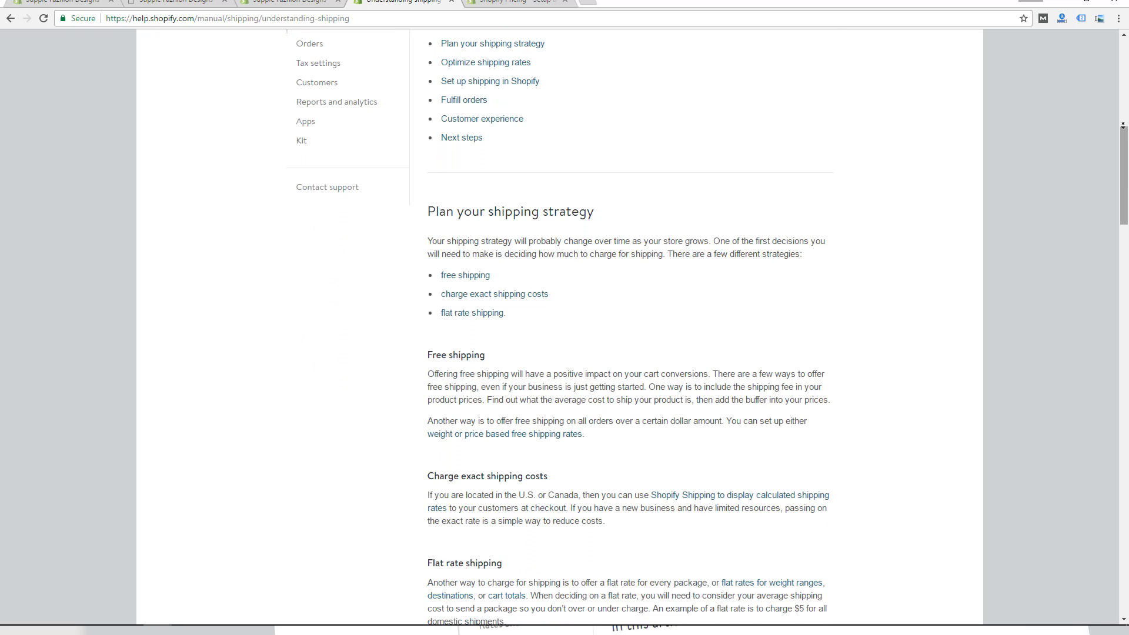
{"action": "scroll", "coordinate": [1123, 125], "scroll_direction": "down", "scroll_amount": 4}
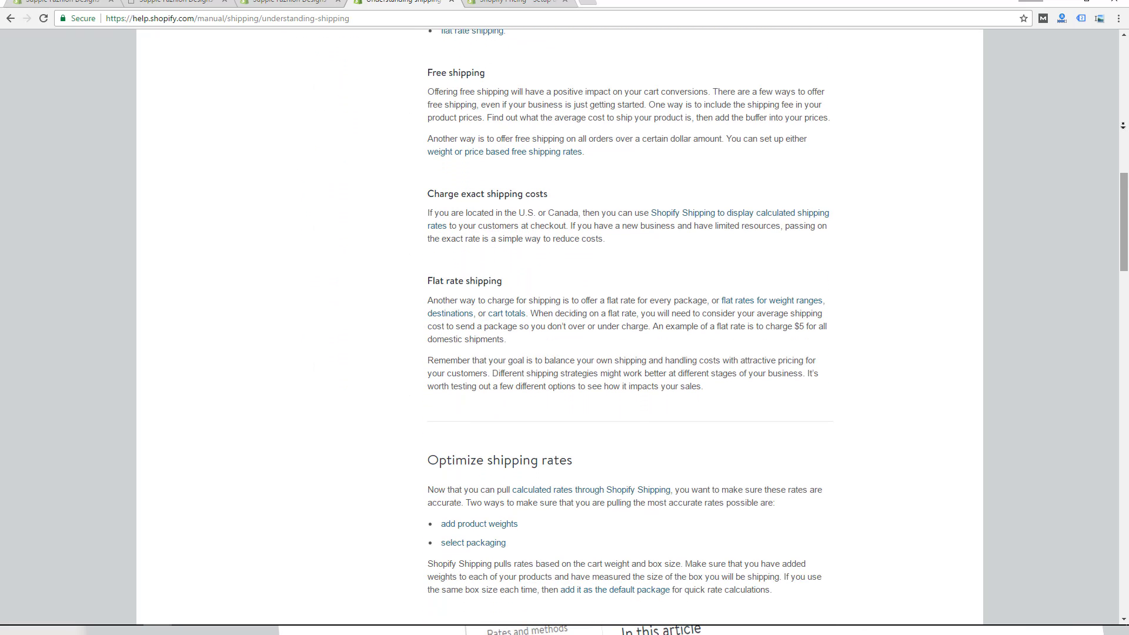
{"action": "scroll", "coordinate": [866, 67], "scroll_direction": "up", "scroll_amount": 1}
{"action": "scroll", "coordinate": [866, 67], "scroll_direction": "down", "scroll_amount": 13}
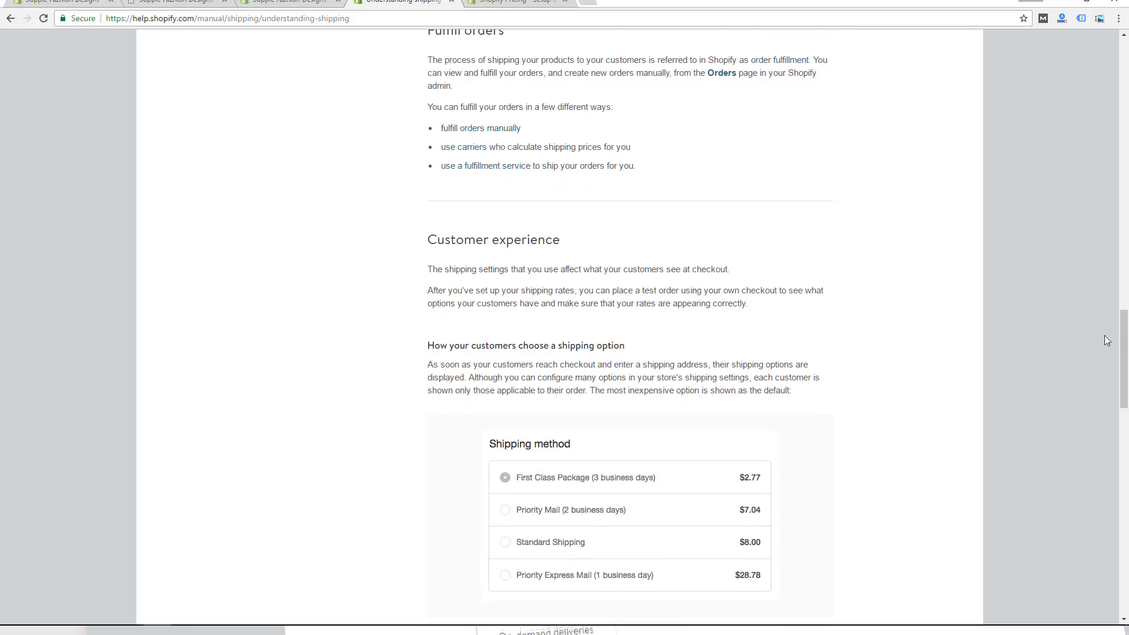
{"action": "left_click_drag", "start_coordinate": [1123, 326], "coordinate": [1123, 172]}
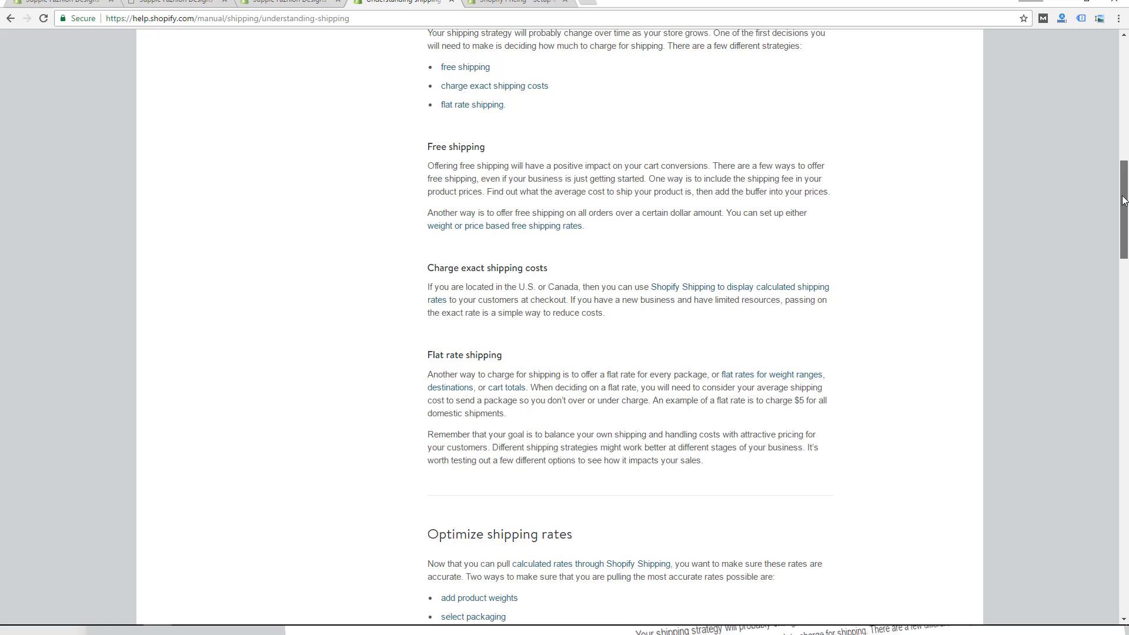
{"action": "left_click", "coordinate": [796, 288]}
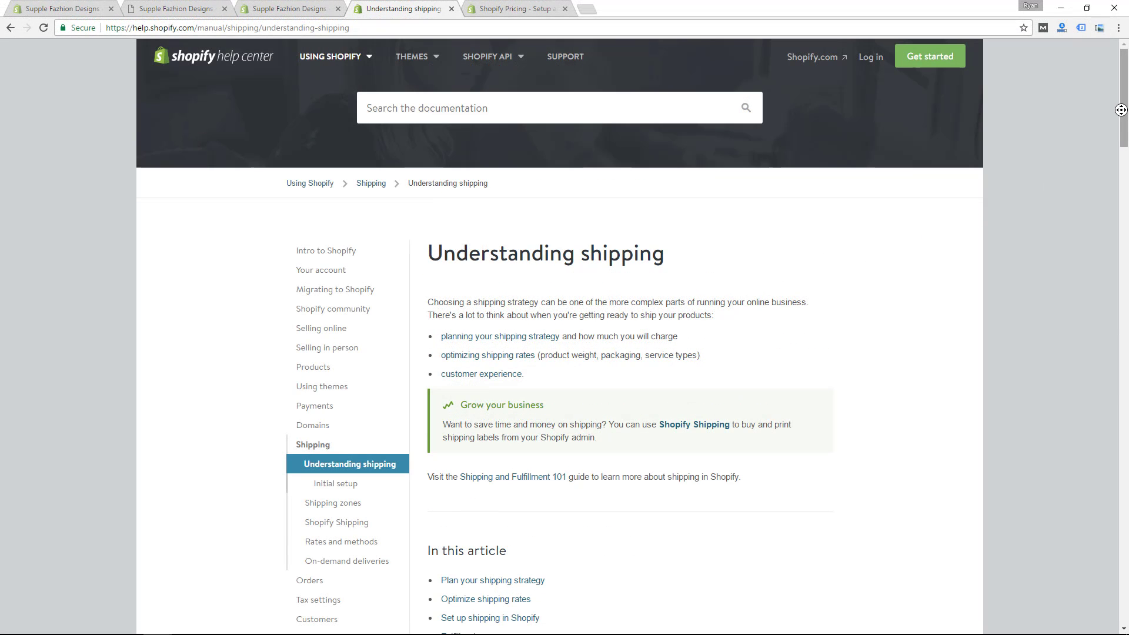
{"action": "middle_click", "coordinate": [1123, 127]}
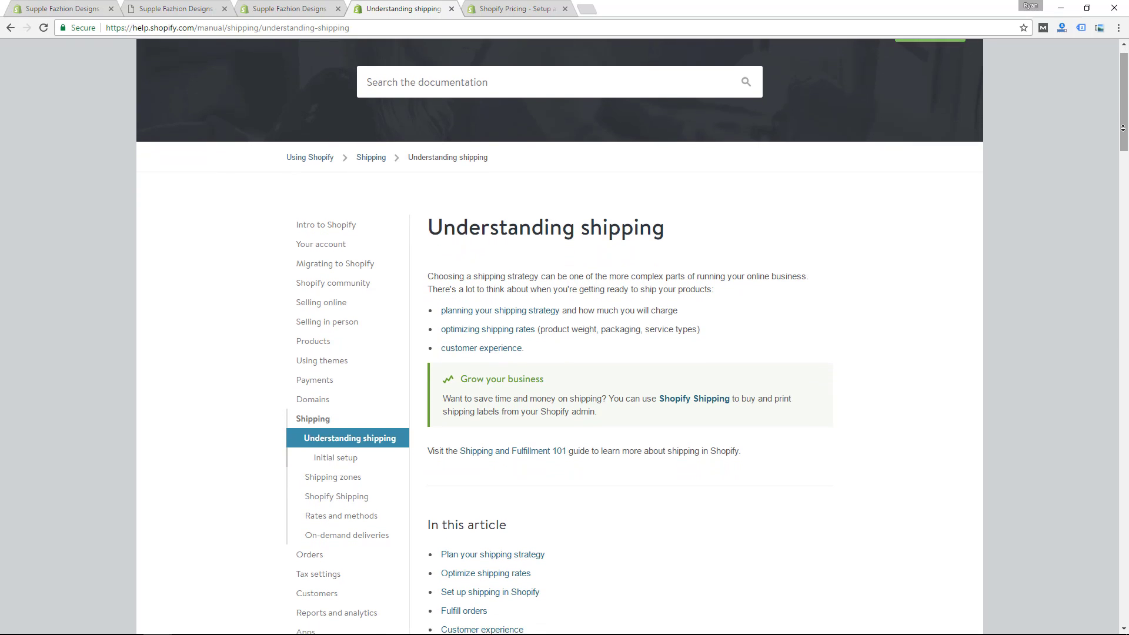